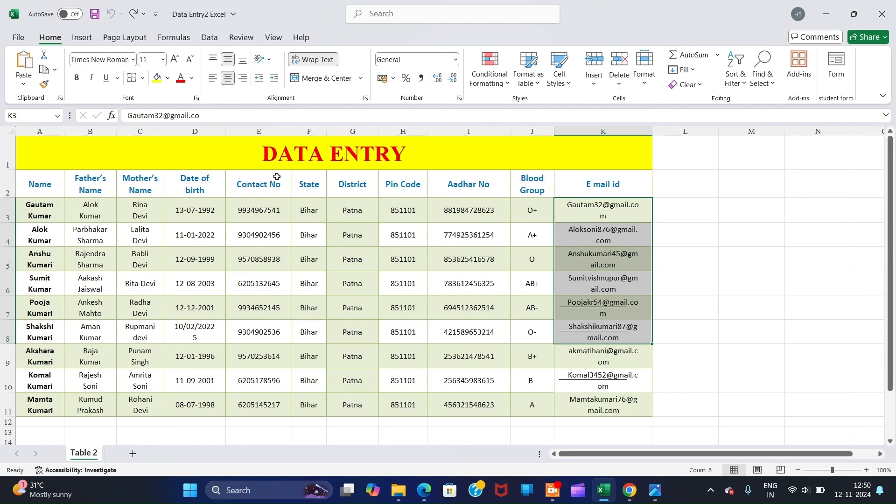
- Create a new blank workbook, Book1, with Ctrl+N
{"action": "key", "text": "ctrl+n"}
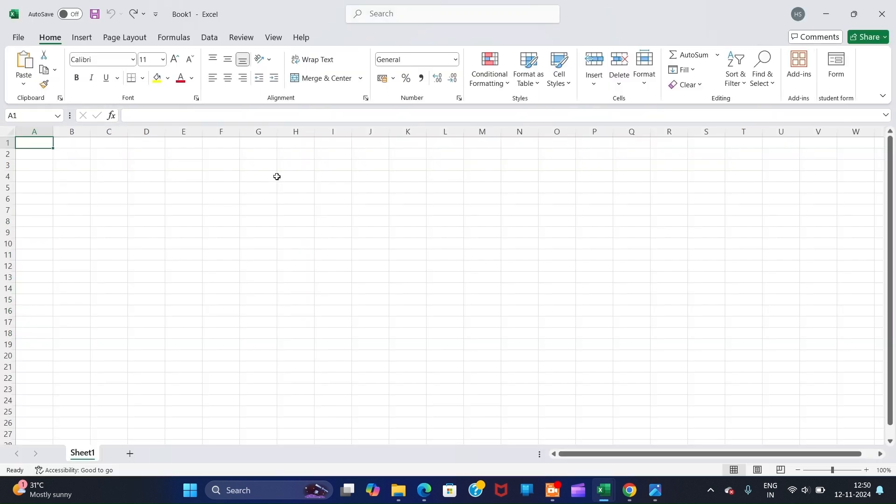
- Set rows 1–12 to a row height of 20
{"action": "key", "text": "XF86AudioMute"}
{"action": "left_click_drag", "start_coordinate": [5, 143], "coordinate": [10, 269]}
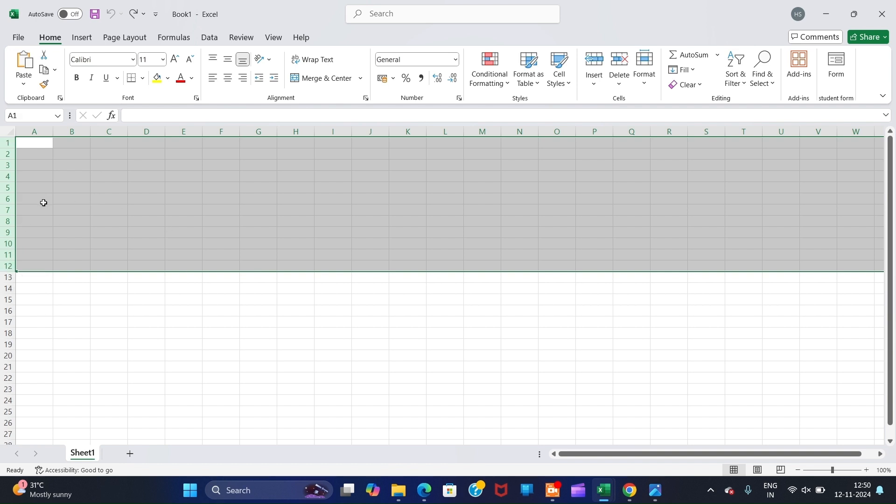
{"action": "right_click", "coordinate": [7, 221]}
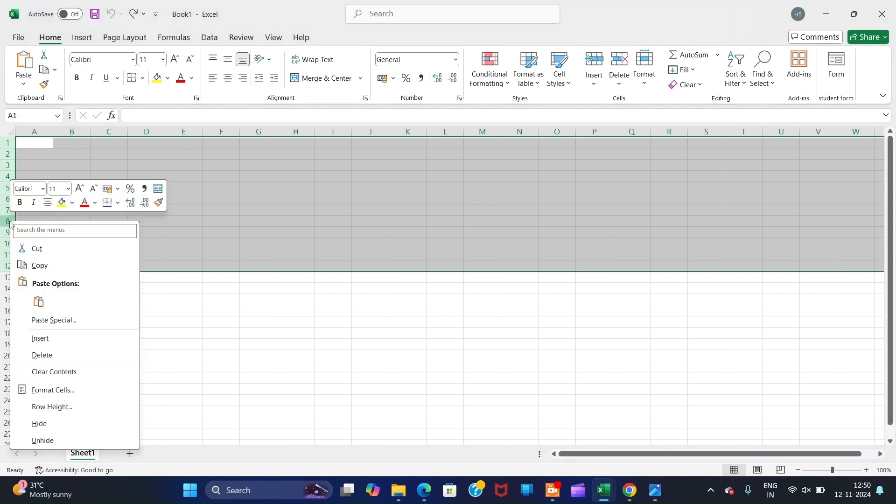
{"action": "left_click", "coordinate": [65, 408]}
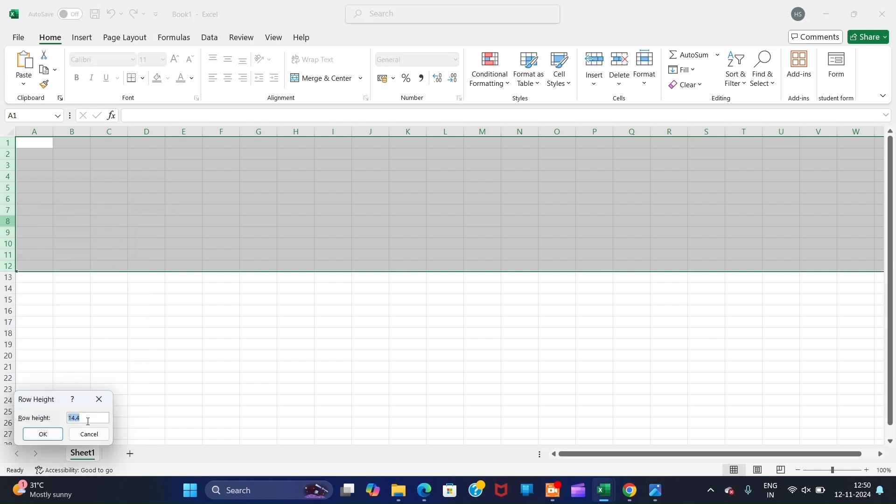
{"action": "type", "text": "20"}
{"action": "key", "text": "Return"}
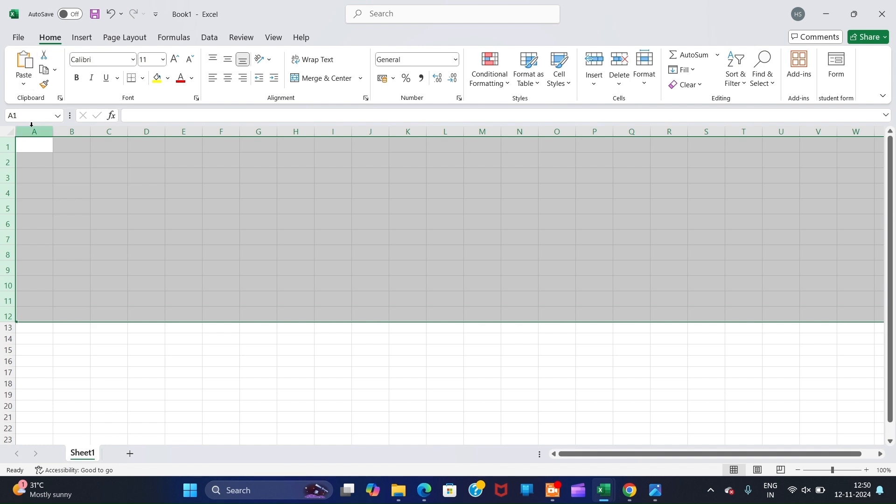
- Set columns A through P to a column width of 16
{"action": "left_click_drag", "start_coordinate": [31, 123], "coordinate": [585, 124]}
{"action": "right_click", "coordinate": [584, 129]}
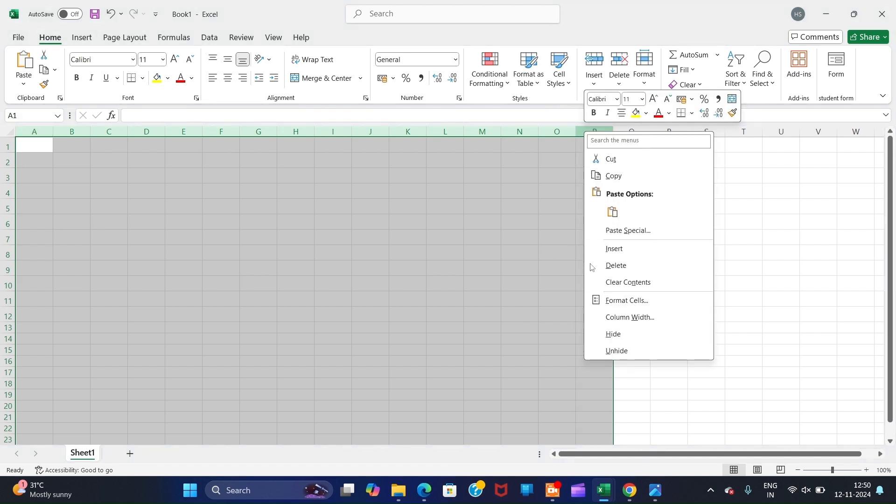
{"action": "left_click", "coordinate": [630, 317]}
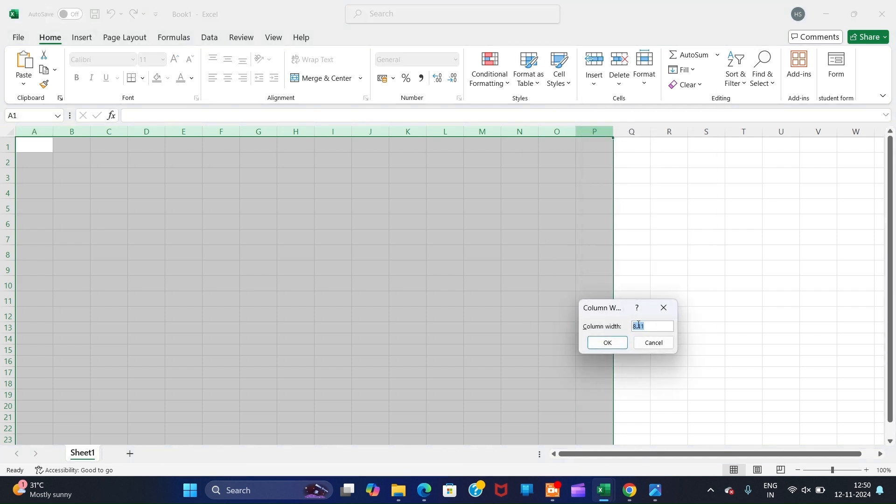
{"action": "type", "text": "16"}
{"action": "key", "text": "Return"}
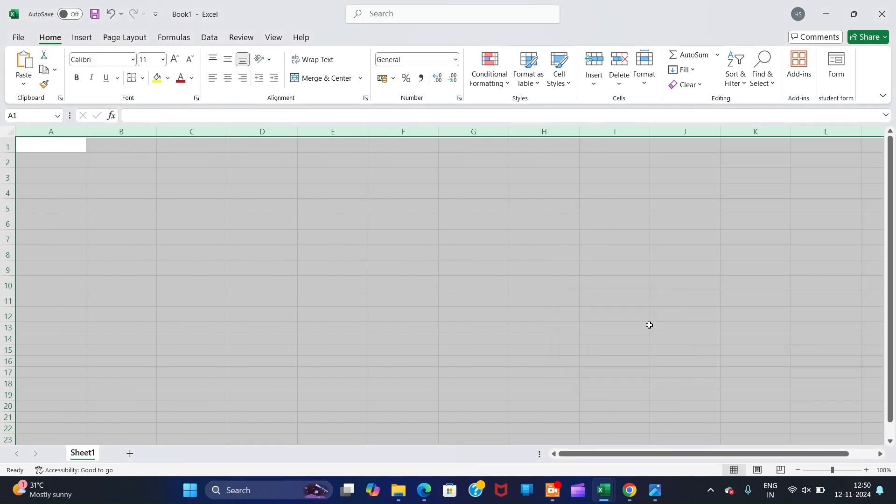
{"action": "left_click", "coordinate": [176, 282]}
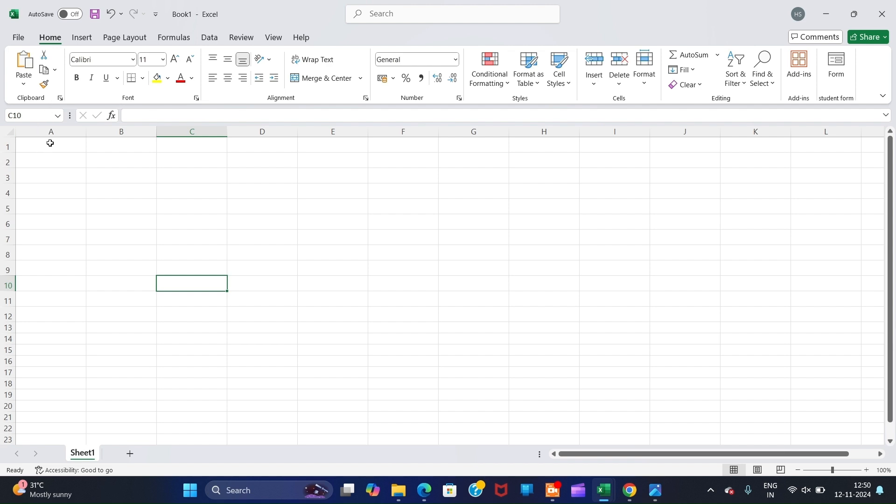
- Set font size 14 and enter the NAME heading in A2
{"action": "left_click", "coordinate": [8, 146]}
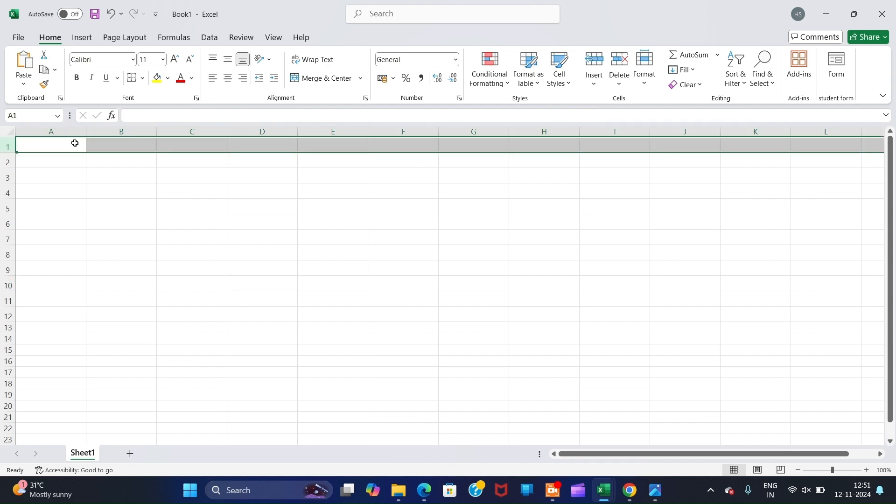
{"action": "left_click_drag", "start_coordinate": [75, 144], "coordinate": [134, 149]}
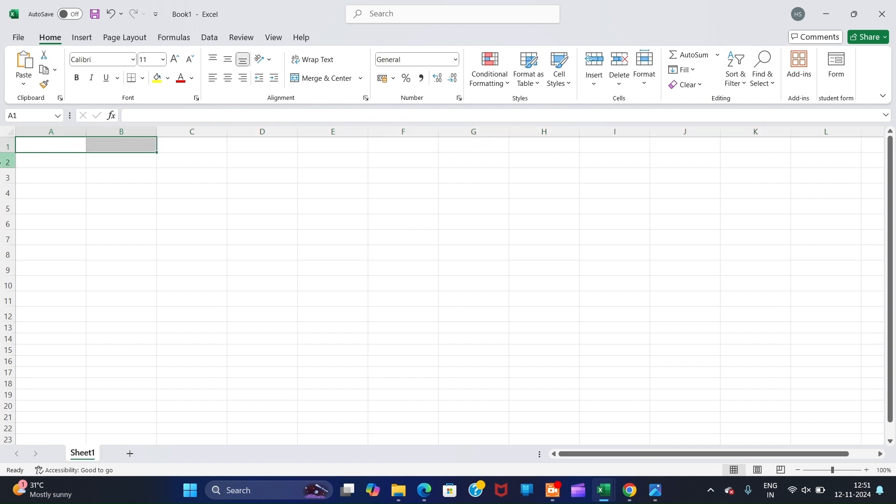
{"action": "left_click", "coordinate": [7, 161]}
{"action": "left_click", "coordinate": [30, 159]}
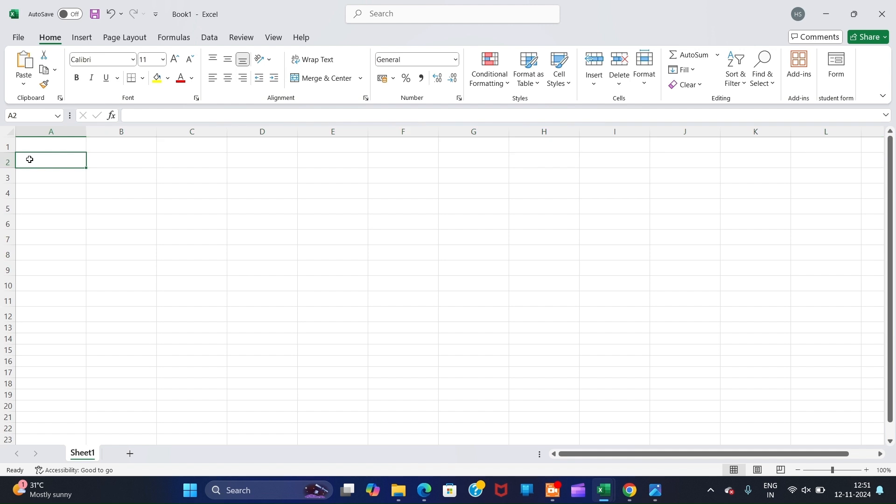
{"action": "left_click", "coordinate": [163, 60]}
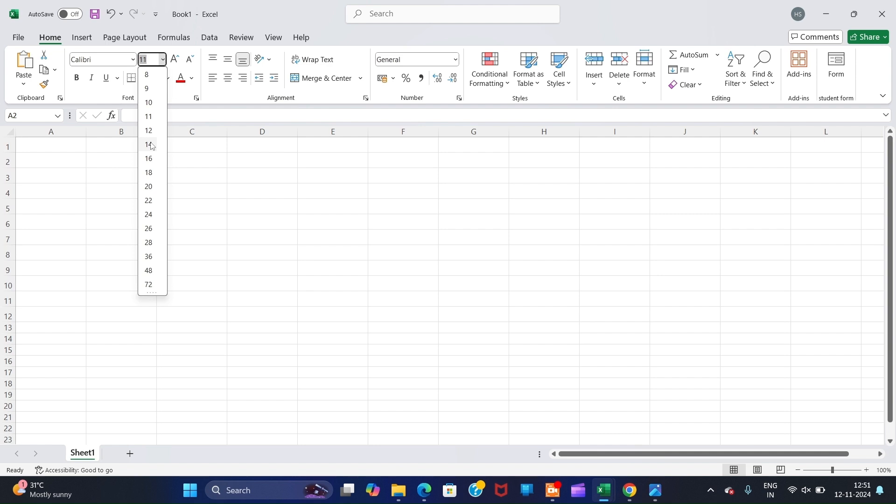
{"action": "left_click", "coordinate": [149, 145]}
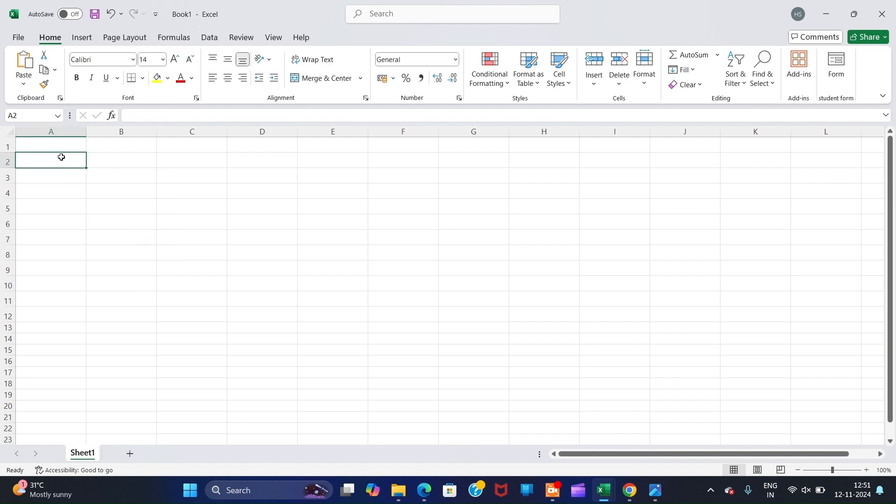
{"action": "type", "text": "n"}
{"action": "key", "text": "BackSpace"}
{"action": "type", "text": "NAE"}
{"action": "key", "text": "BackSpace"}
{"action": "type", "text": "ME"}
{"action": "key", "text": "Tab"}
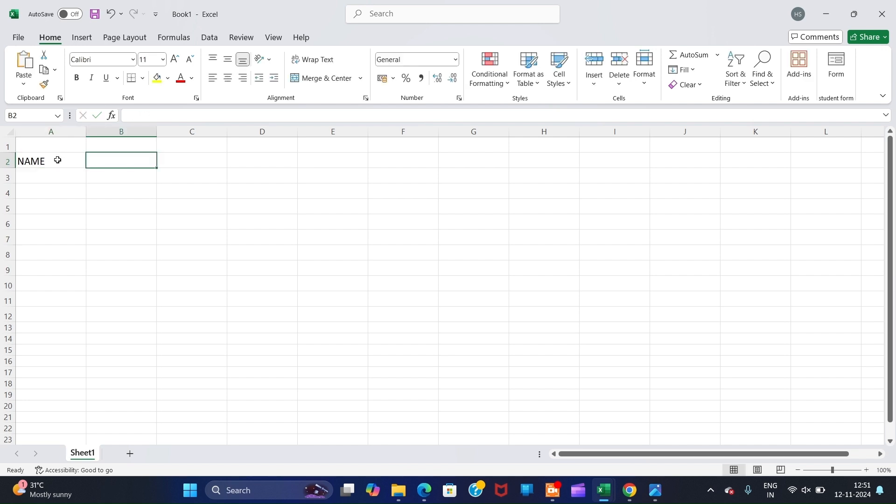
- Make the top block size 14 and add FATHER'S NAME and MOTHER'S NAME in B2 and C2
{"action": "type", "text": "FA"}
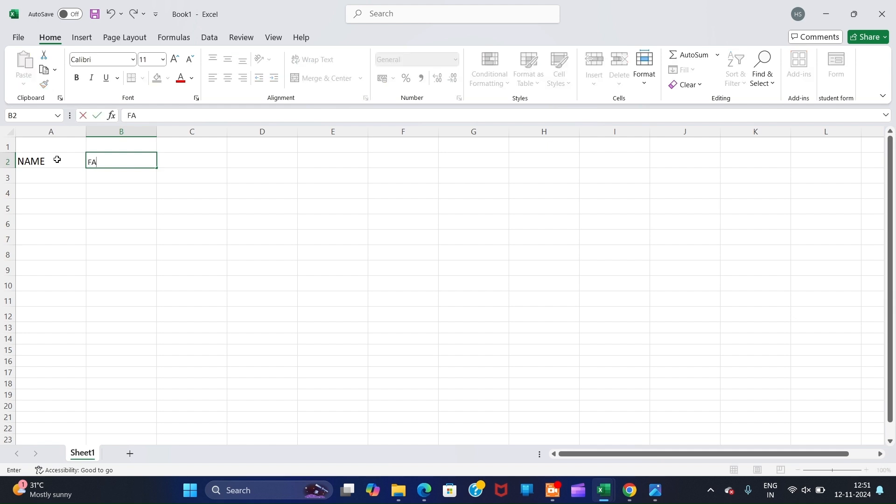
{"action": "key", "text": "BackSpace"}
{"action": "left_click_drag", "start_coordinate": [59, 143], "coordinate": [811, 321]}
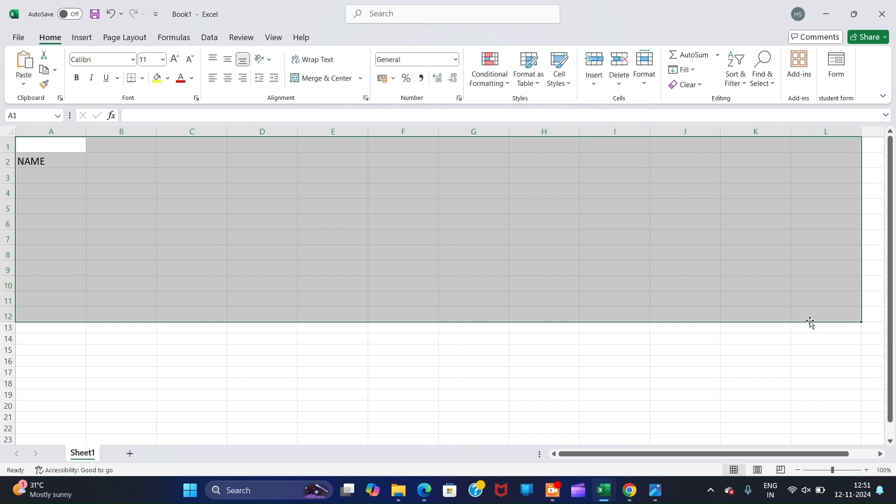
{"action": "left_click", "coordinate": [162, 60]}
{"action": "left_click", "coordinate": [162, 145]}
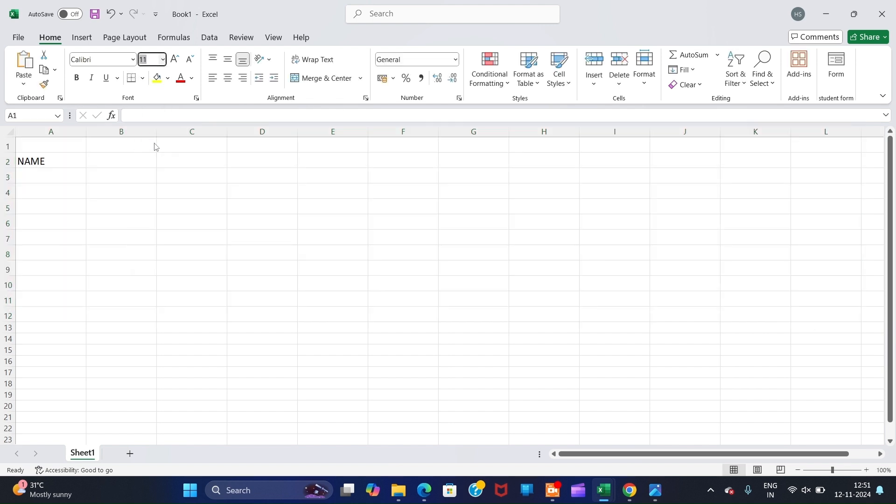
{"action": "left_click", "coordinate": [114, 160]}
{"action": "type", "text": "FATHER"}
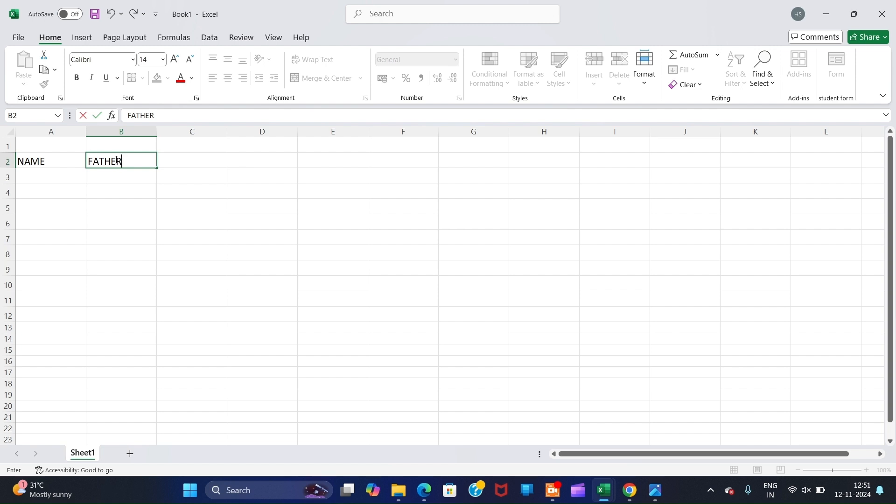
{"action": "type", "text": "'S NAME"}
{"action": "key", "text": "Tab"}
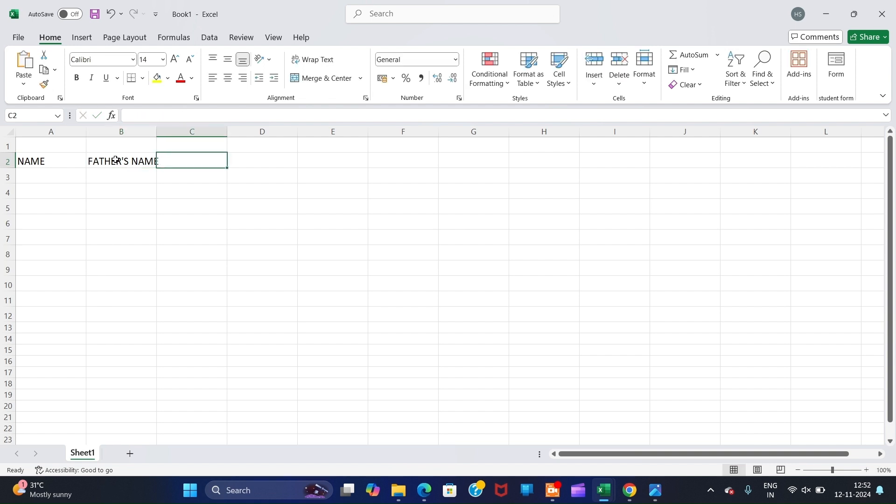
{"action": "type", "text": "MOTHE"}
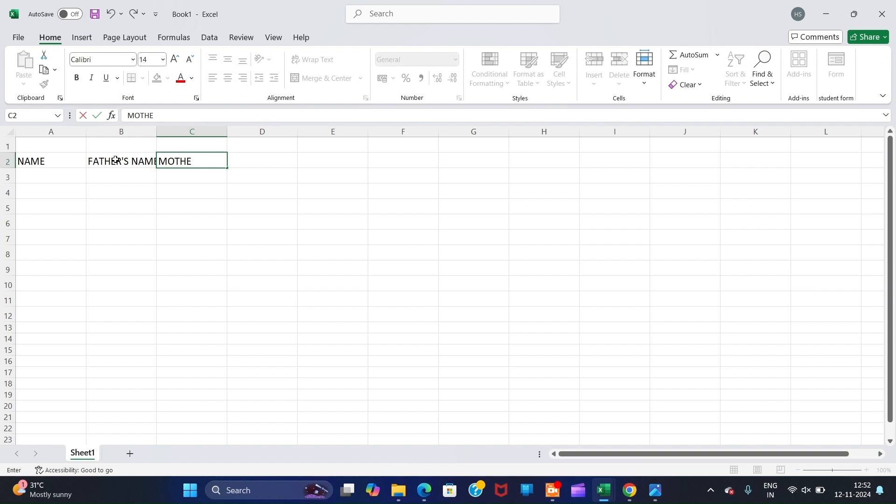
{"action": "type", "text": "R'S NAME"}
{"action": "key", "text": "Tab"}
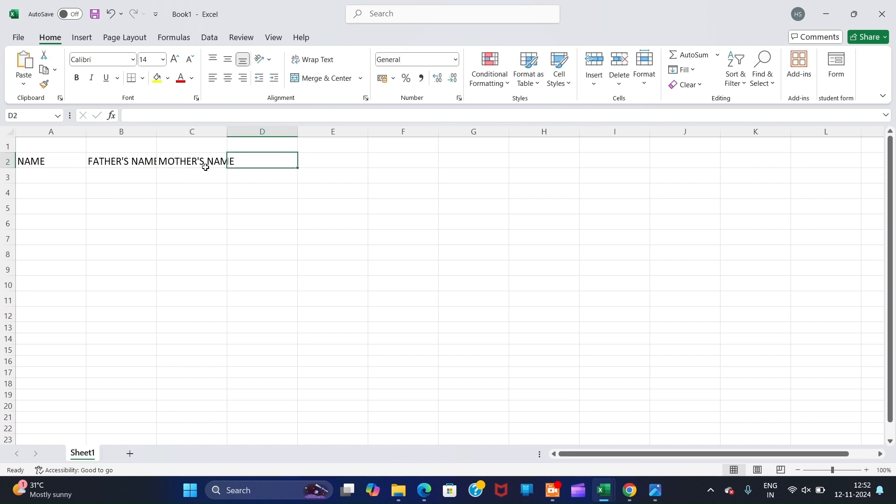
- Widen columns B and C to fit their headings
{"action": "left_click", "coordinate": [120, 132]}
{"action": "left_click_drag", "start_coordinate": [158, 132], "coordinate": [165, 132]}
{"action": "left_click", "coordinate": [219, 132]}
{"action": "mouse_move", "coordinate": [240, 131]}
{"action": "left_mouse_down"}
{"action": "mouse_move", "coordinate": [255, 132]}
{"action": "mouse_move", "coordinate": [247, 131]}
{"action": "left_mouse_up"}
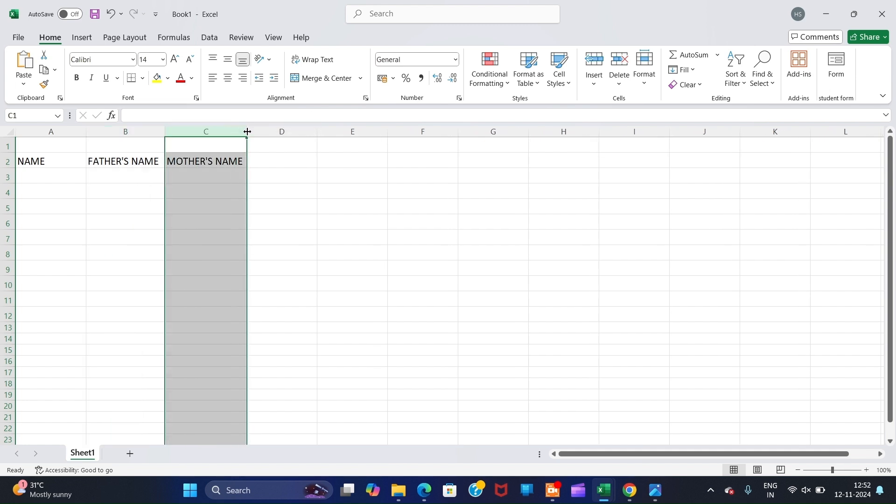
- Enter headings MOBILE NO, E-MAIL ID, D.O.B and AADHAR CARD NO. in D2 through G2
{"action": "left_click", "coordinate": [271, 159]}
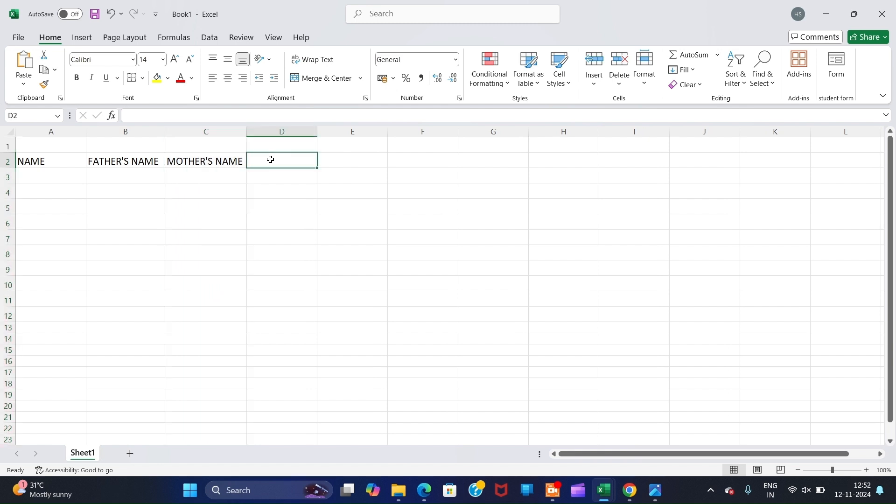
{"action": "type", "text": "M"}
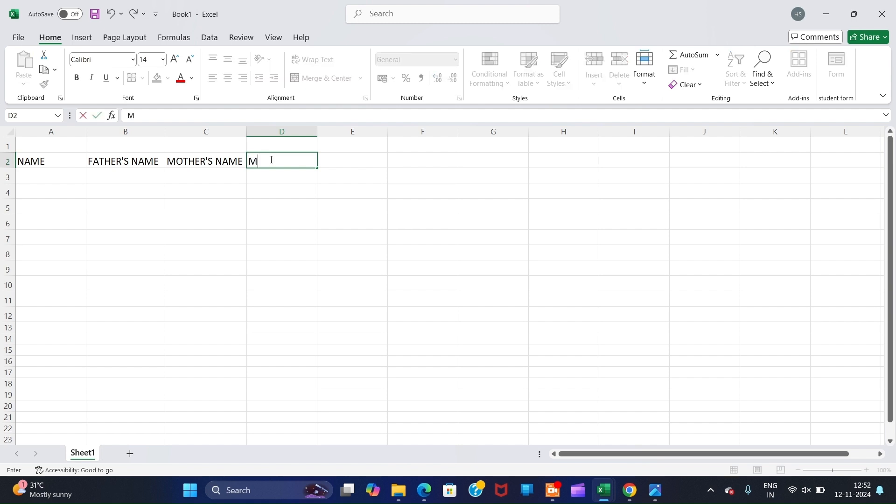
{"action": "type", "text": "OBILE NO."}
{"action": "key", "text": "Tab"}
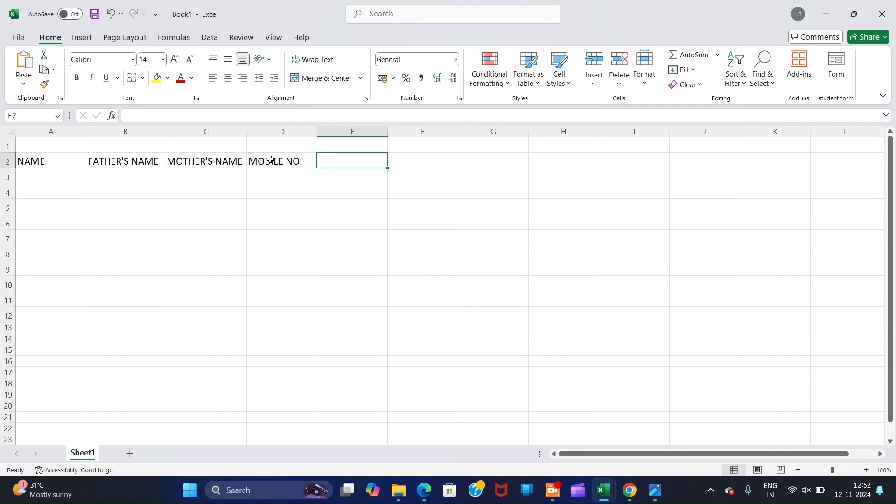
{"action": "type", "text": "E"}
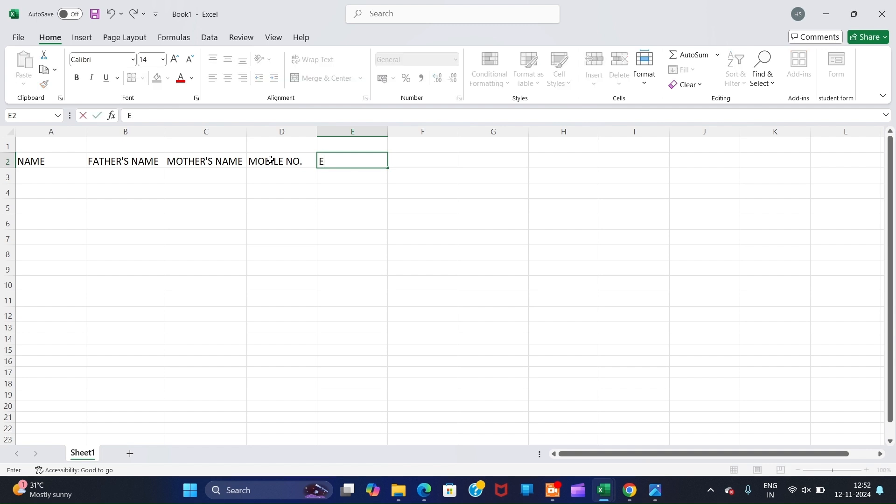
{"action": "type", "text": "-MAIL ID"}
{"action": "key", "text": "Tab"}
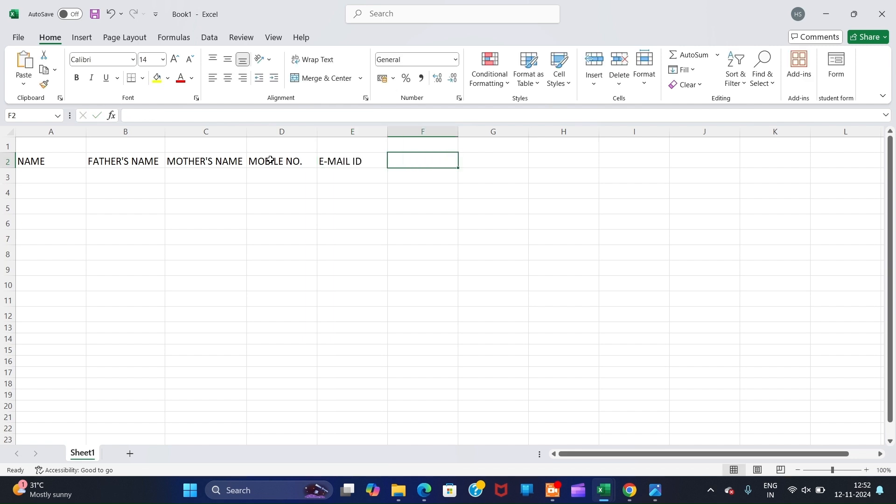
{"action": "type", "text": "D"}
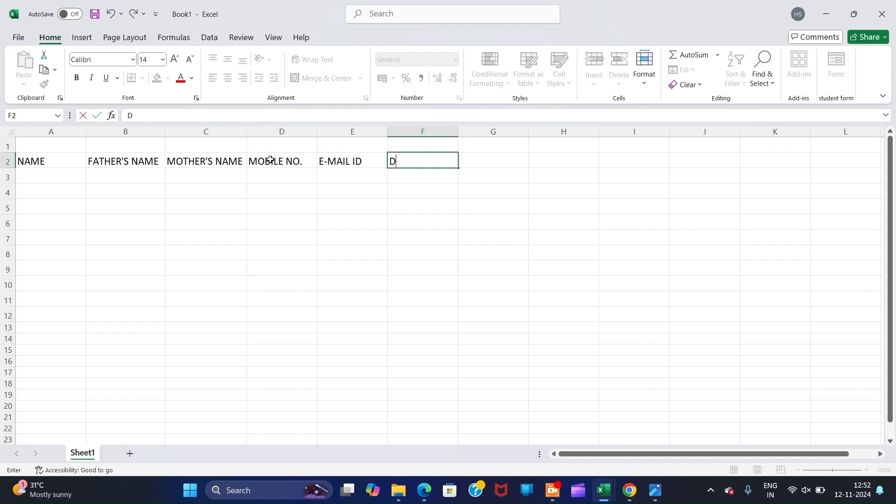
{"action": "type", "text": ".O.B"}
{"action": "key", "text": "Tab"}
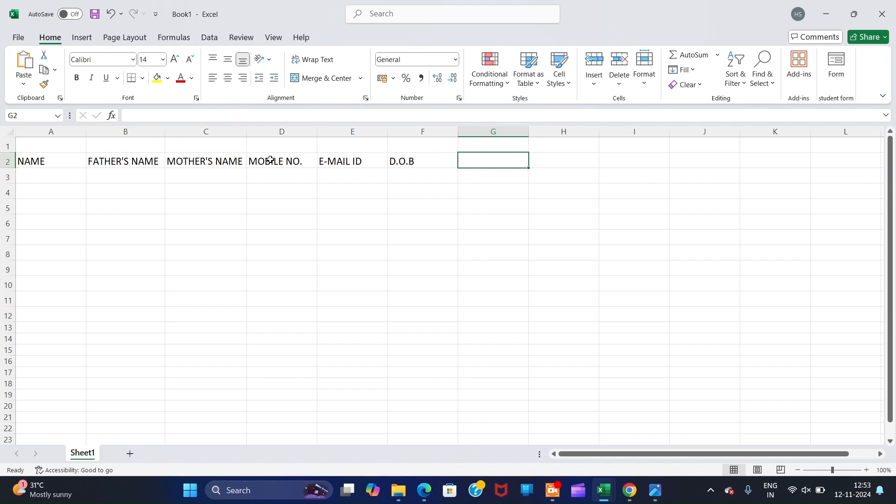
{"action": "type", "text": "AADH"}
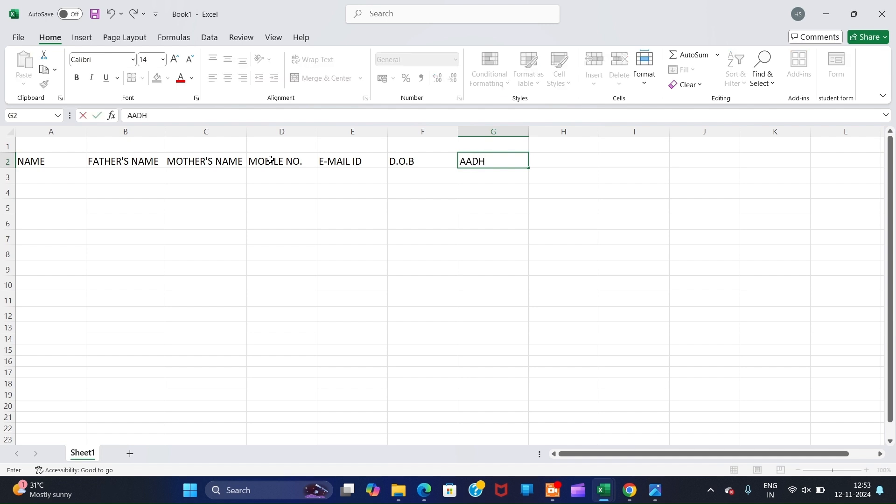
{"action": "type", "text": "AR CARD NO."}
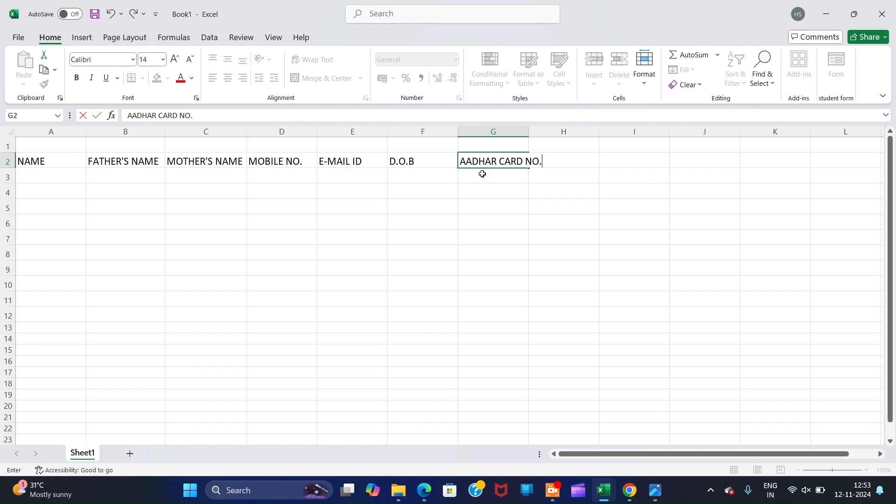
- Widen column G for AADHAR CARD NO. and enter ADDRESS in H2
{"action": "left_click", "coordinate": [504, 132]}
{"action": "left_click_drag", "start_coordinate": [528, 132], "coordinate": [548, 131]}
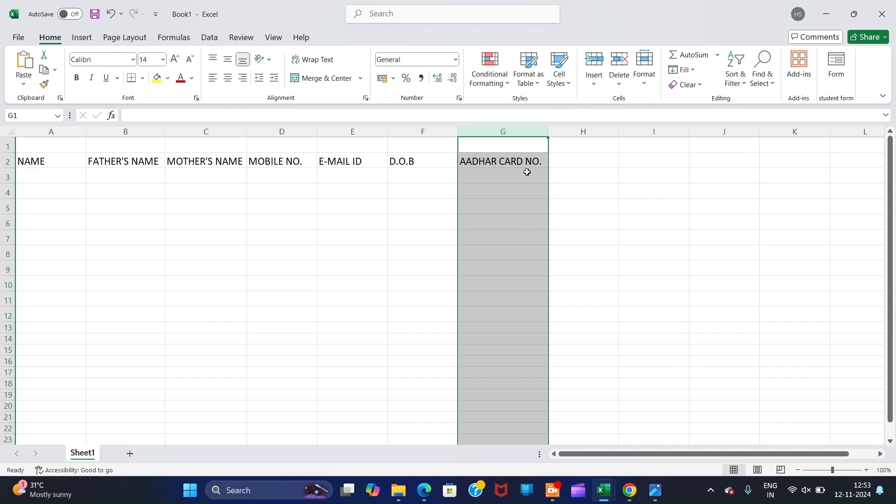
{"action": "left_click", "coordinate": [576, 156]}
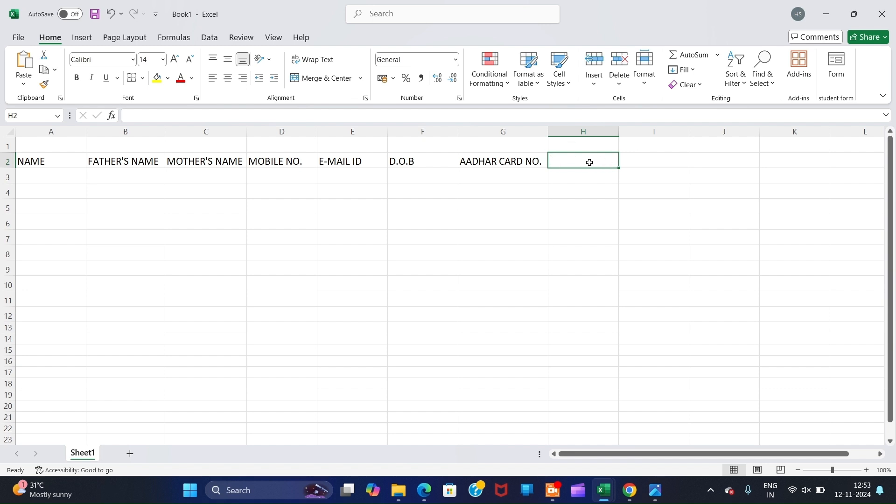
{"action": "left_click_drag", "start_coordinate": [591, 160], "coordinate": [606, 316]}
{"action": "left_click", "coordinate": [589, 159]}
{"action": "type", "text": "ADD"}
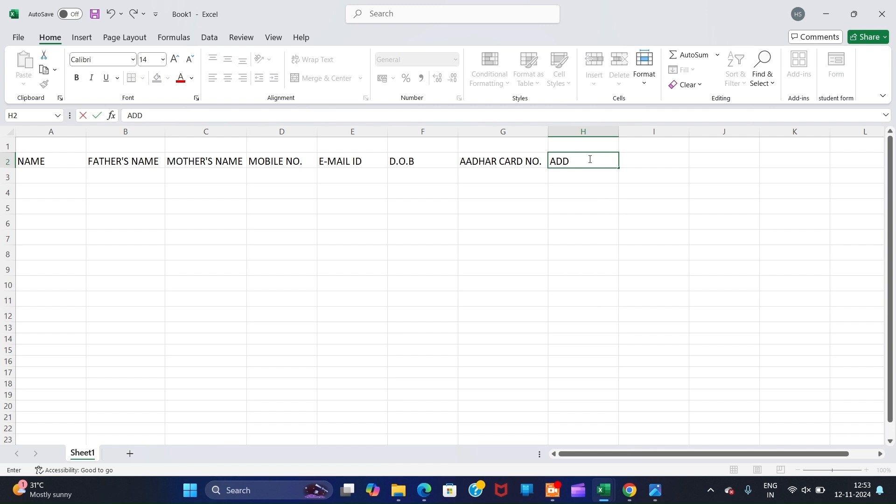
{"action": "type", "text": "RESS"}
{"action": "left_click_drag", "start_coordinate": [644, 154], "coordinate": [662, 301]}
{"action": "left_click_drag", "start_coordinate": [750, 161], "coordinate": [756, 301]}
{"action": "left_click_drag", "start_coordinate": [803, 163], "coordinate": [819, 271]}
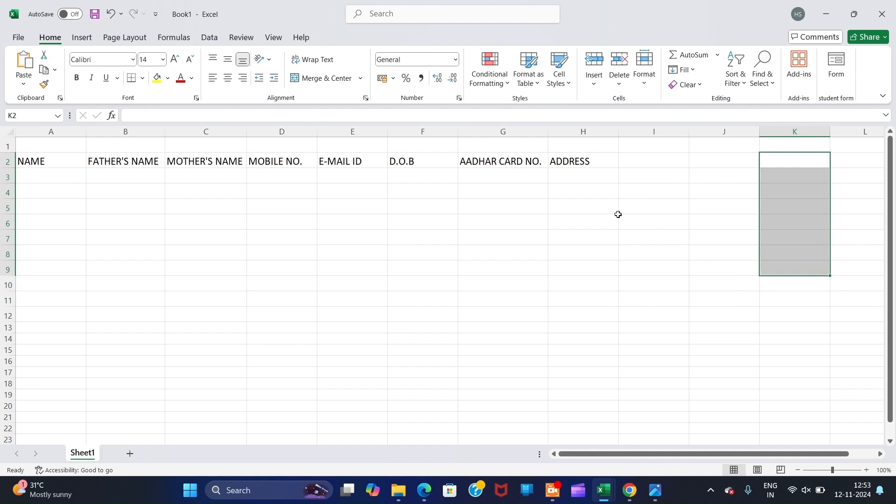
- Make the row 2 headings bold with dark blue font colour
{"action": "left_click", "coordinate": [9, 162]}
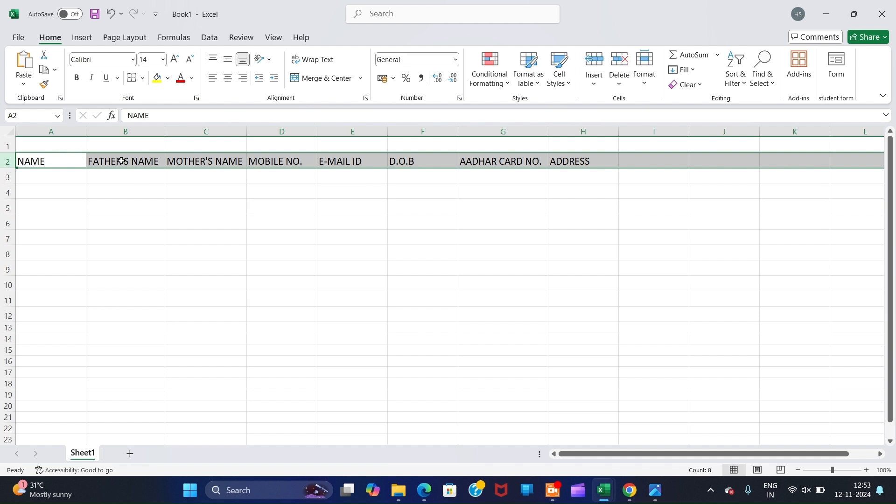
{"action": "left_click", "coordinate": [77, 80]}
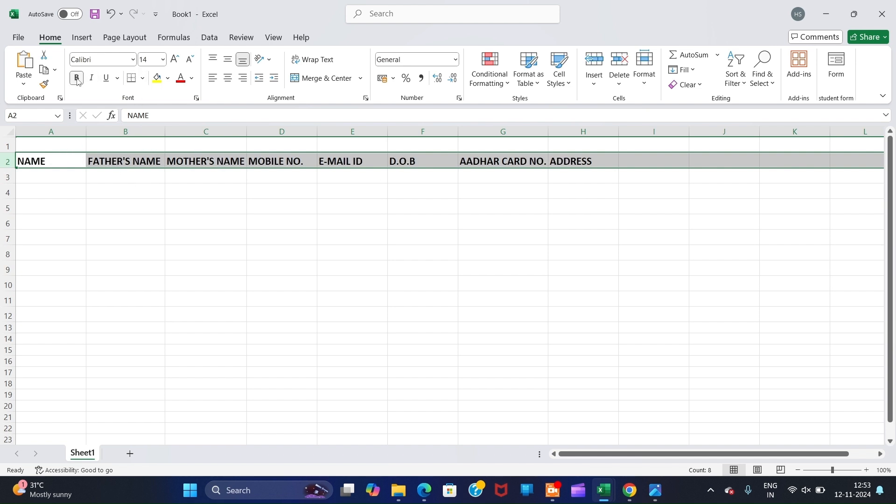
{"action": "left_click", "coordinate": [191, 80]}
- Make row 1 taller and merge and centre A1 through H1
{"action": "left_click", "coordinate": [8, 146]}
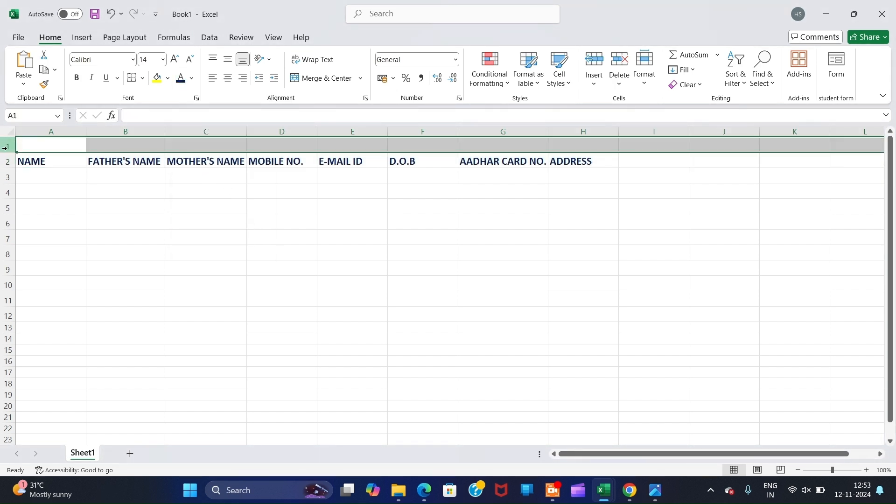
{"action": "left_click_drag", "start_coordinate": [8, 153], "coordinate": [559, 144]}
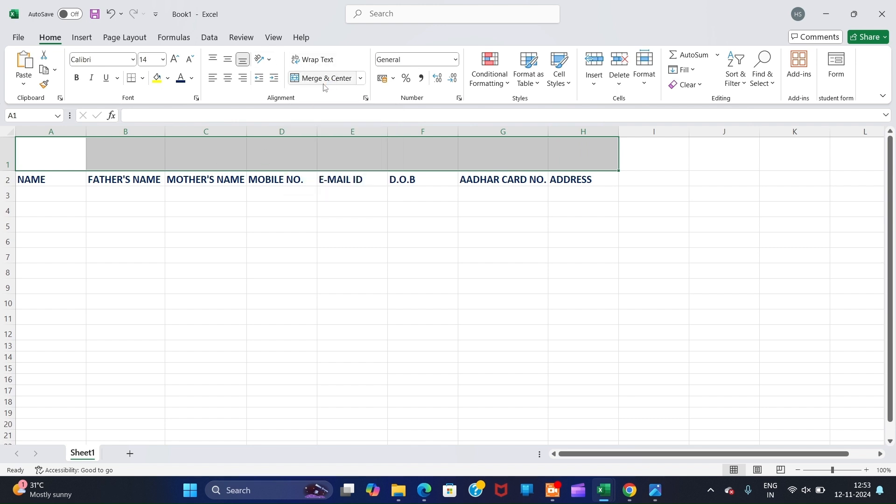
{"action": "key", "text": "super+plus"}
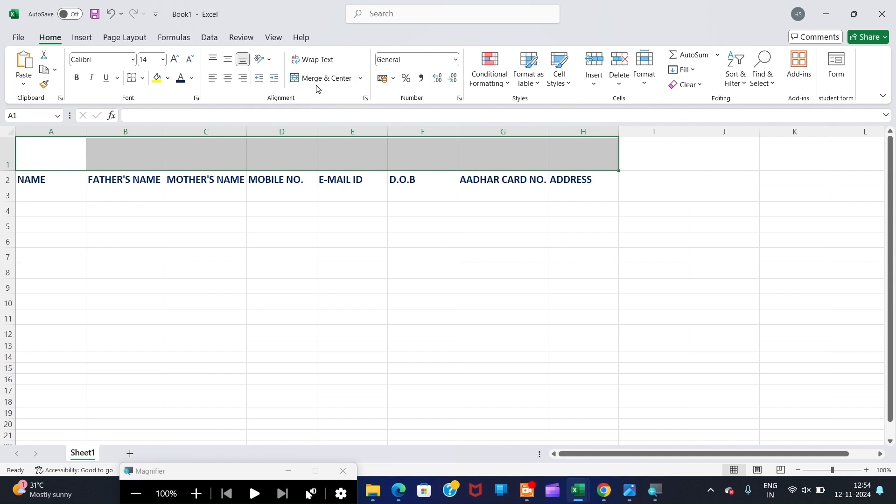
{"action": "key", "text": "super+plus"}
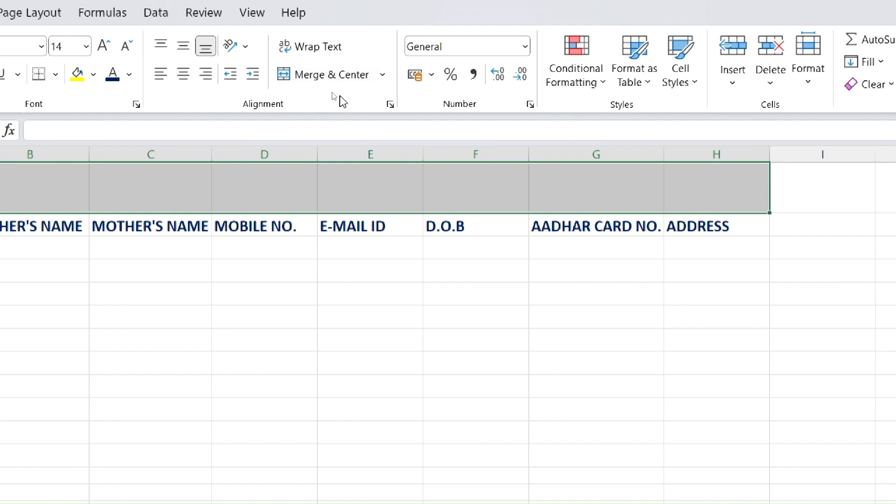
{"action": "left_click", "coordinate": [332, 76]}
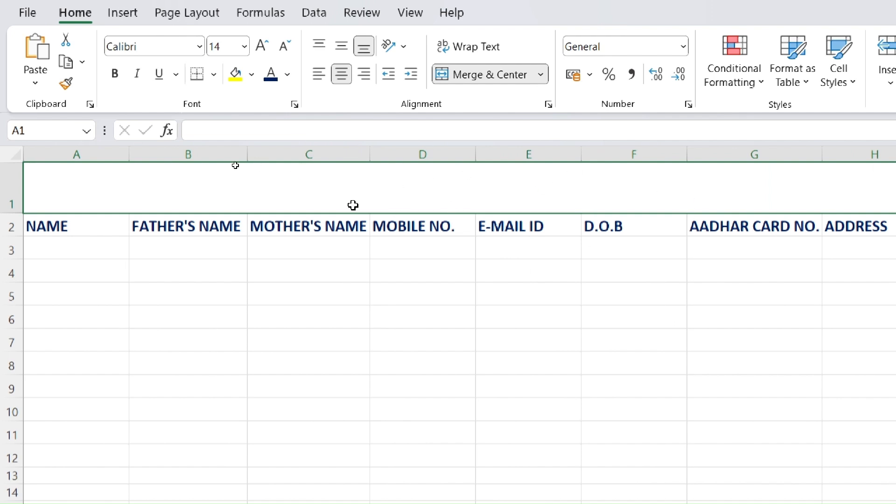
{"action": "key", "text": "super+minus"}
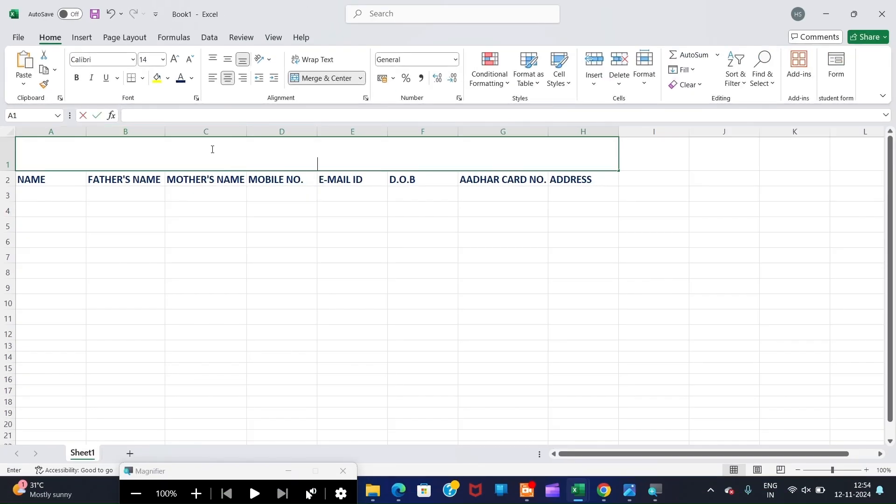
- Type DATA ENTRY into the merged title cell
{"action": "double_click", "coordinate": [213, 149]}
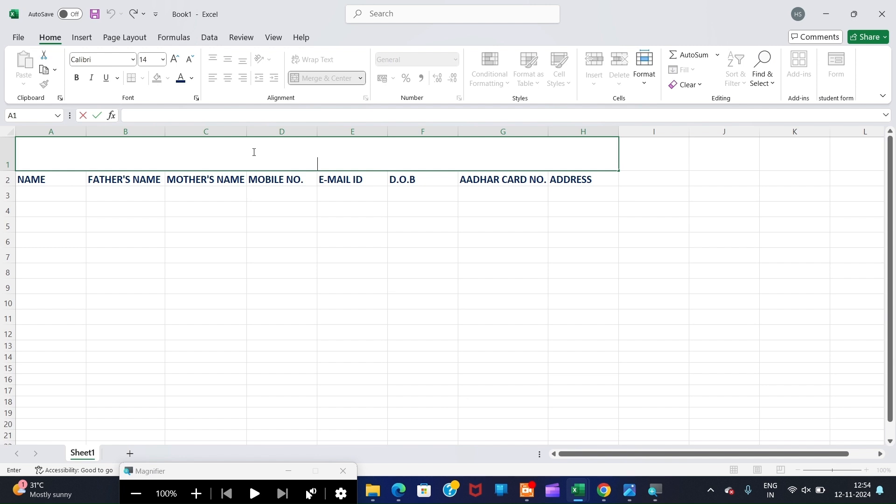
{"action": "type", "text": "DATA ENTRY"}
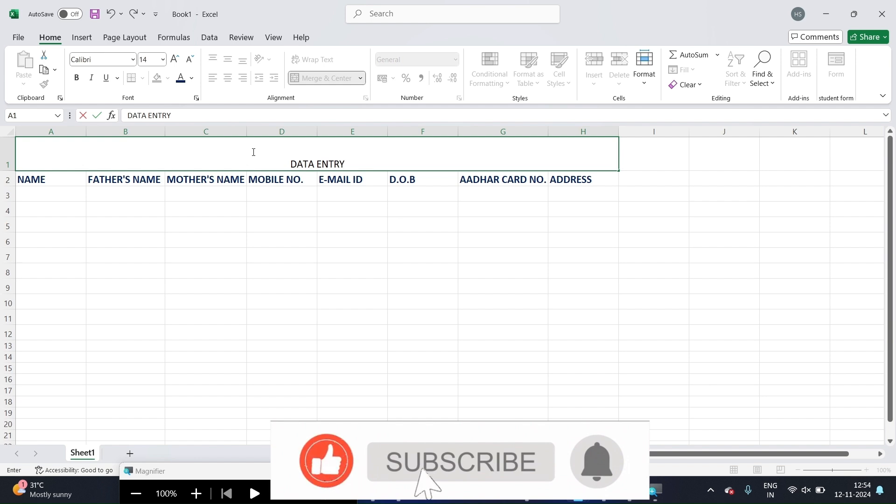
{"action": "left_click", "coordinate": [210, 228]}
{"action": "left_click", "coordinate": [237, 160]}
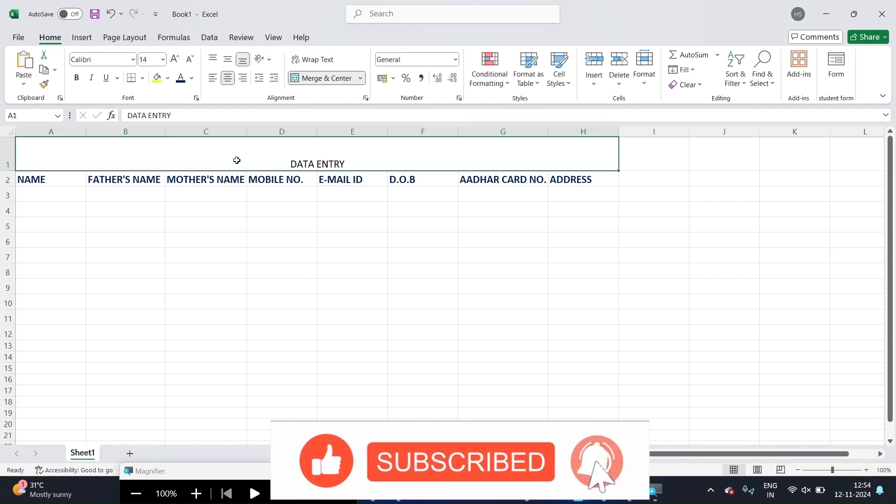
- Format the title as 36-point bold red text with a yellow fill
{"action": "left_click", "coordinate": [165, 59]}
{"action": "left_click", "coordinate": [175, 60]}
{"action": "left_click", "coordinate": [175, 60]}
{"action": "left_click", "coordinate": [176, 60]}
{"action": "left_click", "coordinate": [176, 59]}
{"action": "left_click", "coordinate": [175, 59]}
{"action": "left_click", "coordinate": [176, 60]}
{"action": "left_click", "coordinate": [176, 59]}
{"action": "left_click", "coordinate": [176, 60]}
{"action": "left_click", "coordinate": [176, 60]}
{"action": "left_click", "coordinate": [175, 59]}
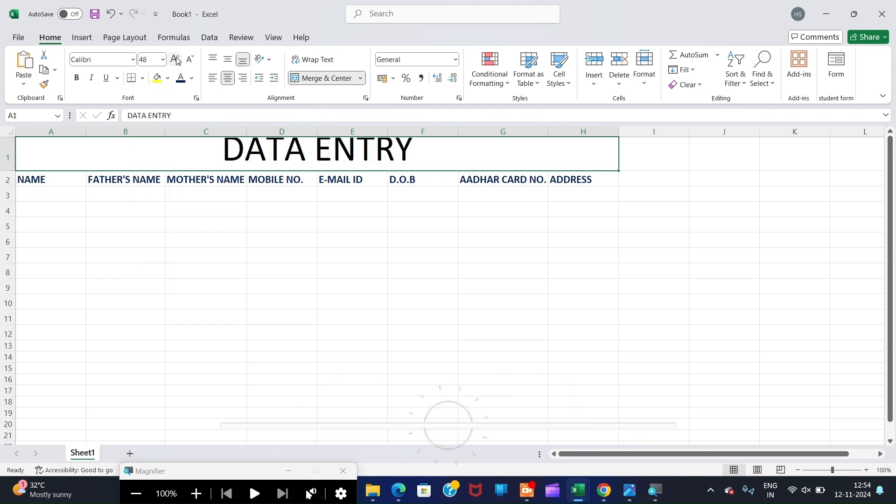
{"action": "left_click", "coordinate": [190, 59]}
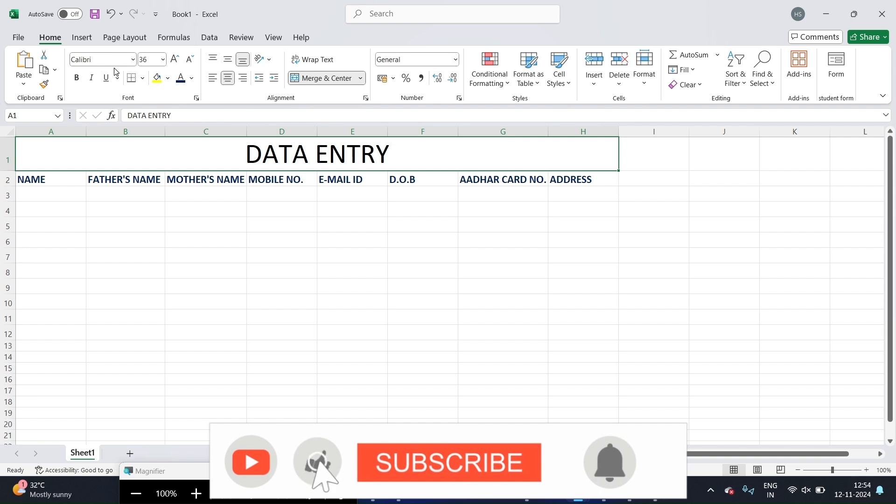
{"action": "left_click", "coordinate": [77, 77]}
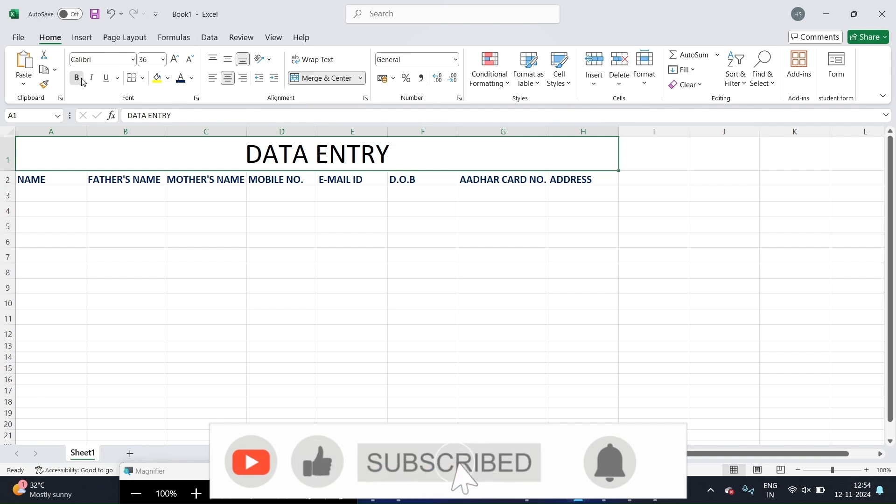
{"action": "left_click", "coordinate": [192, 78]}
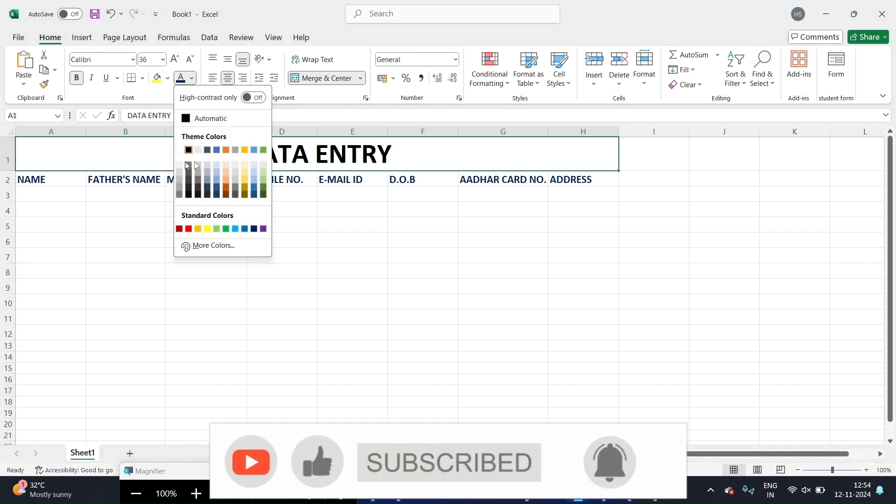
{"action": "left_click", "coordinate": [189, 230]}
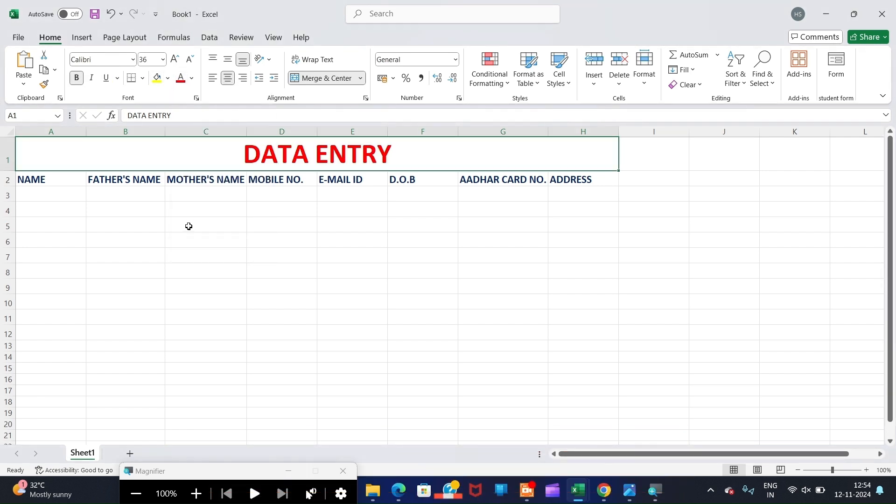
{"action": "left_click", "coordinate": [157, 78]}
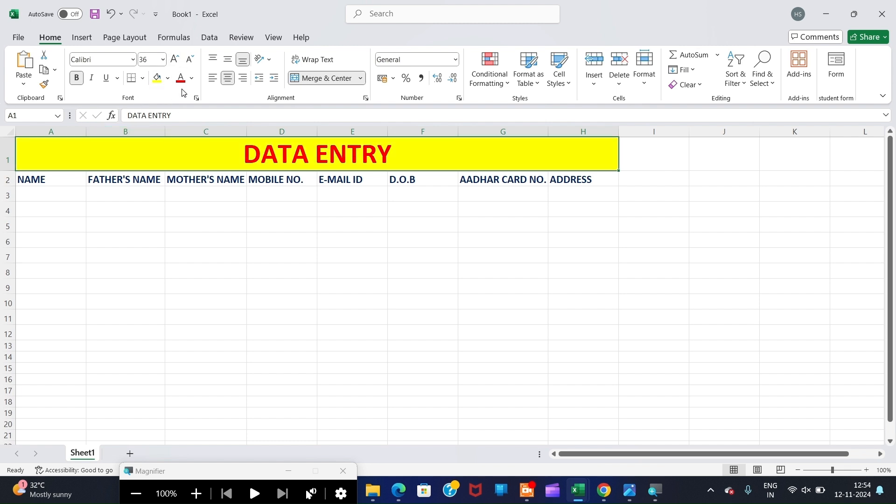
{"action": "key", "text": "super"}
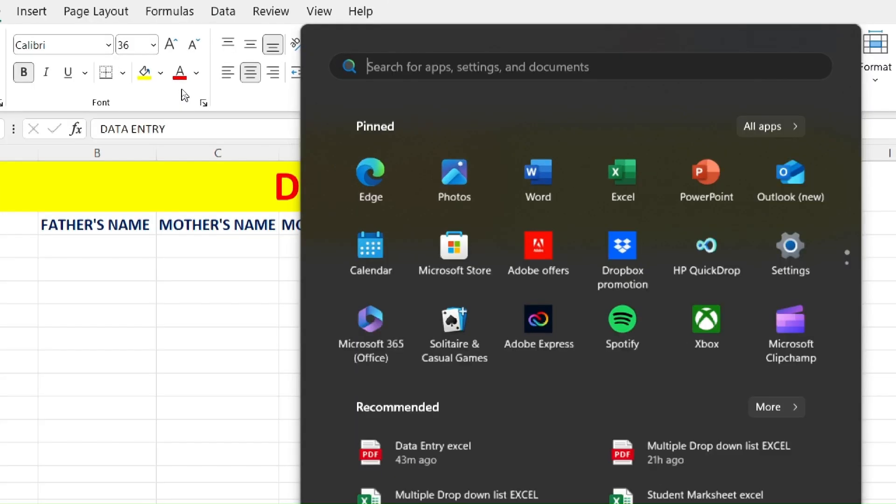
- Apply Center and Middle Align to the headings in A2:H2
{"action": "key", "text": "super"}
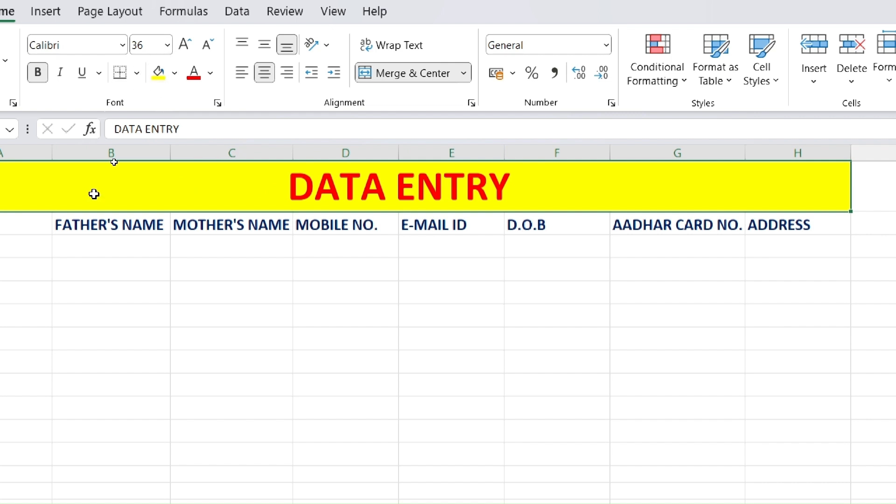
{"action": "key", "text": "super+minus"}
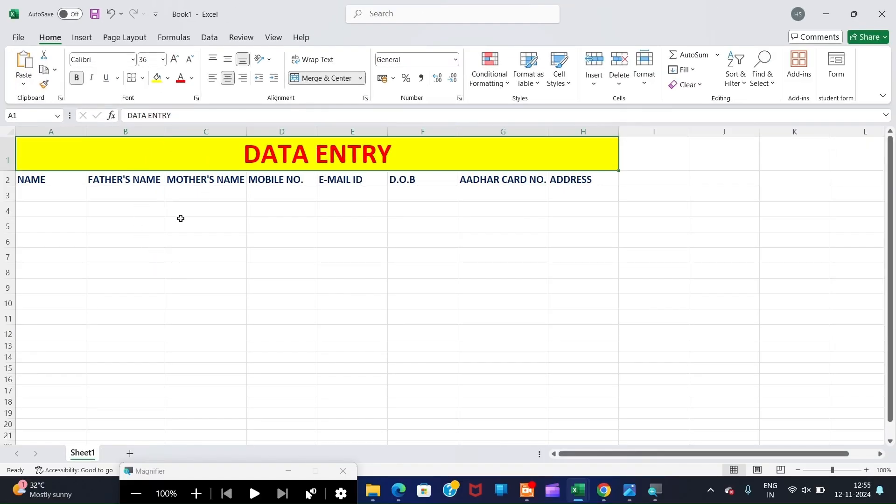
{"action": "left_click_drag", "start_coordinate": [40, 179], "coordinate": [571, 180]}
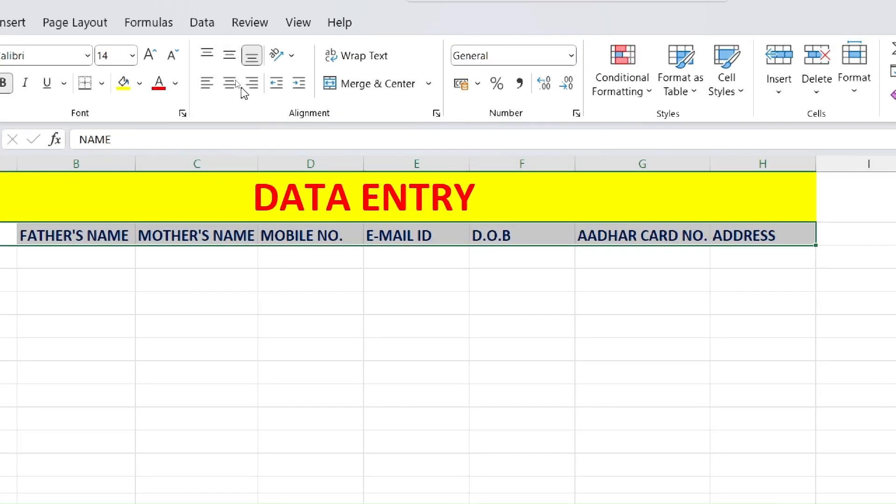
{"action": "left_click", "coordinate": [229, 81]}
{"action": "left_click", "coordinate": [229, 55]}
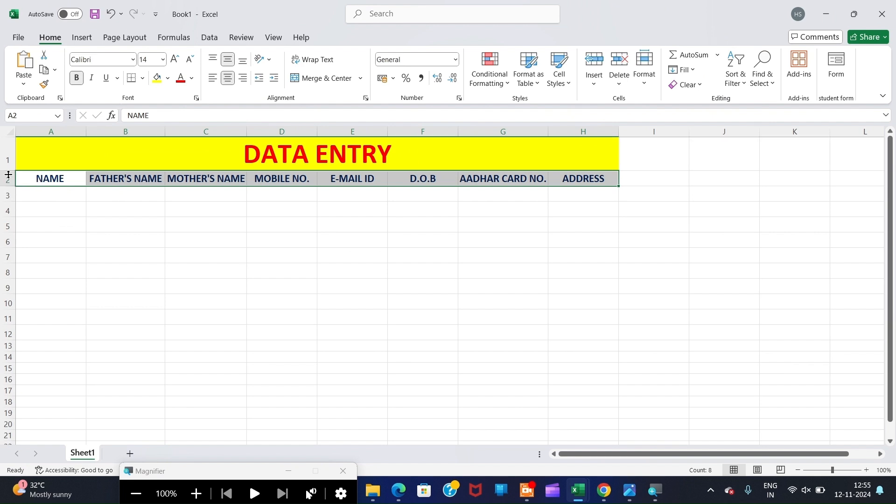
{"action": "left_click_drag", "start_coordinate": [7, 177], "coordinate": [9, 325]}
{"action": "right_click", "coordinate": [9, 319]}
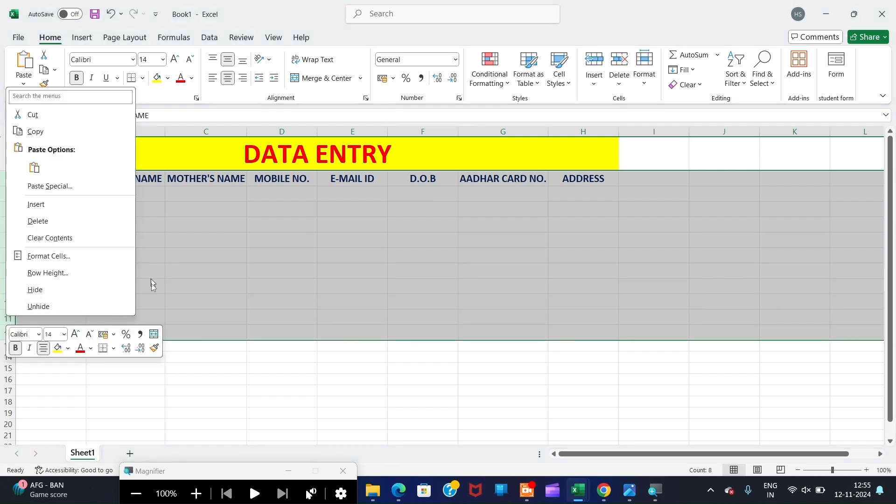
{"action": "left_click", "coordinate": [66, 274]}
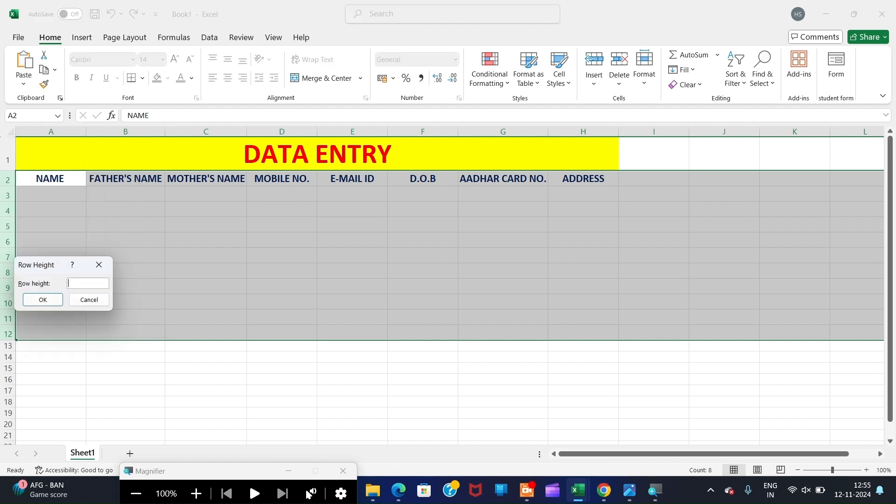
{"action": "key", "text": "Return"}
{"action": "left_click", "coordinate": [130, 268]}
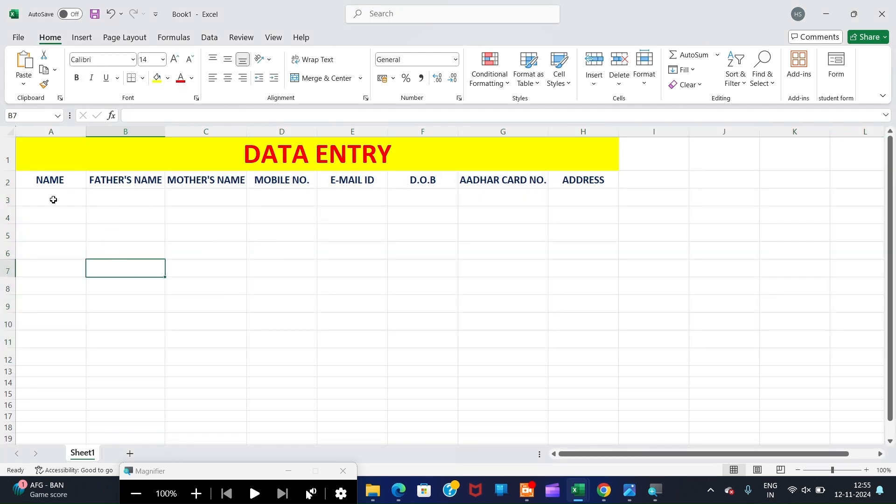
{"action": "left_click_drag", "start_coordinate": [53, 201], "coordinate": [43, 363]}
{"action": "left_click_drag", "start_coordinate": [126, 195], "coordinate": [123, 350]}
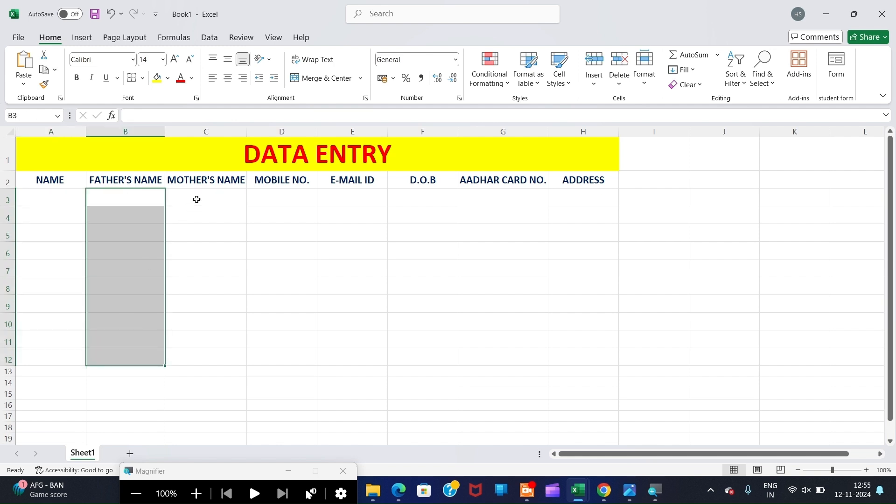
{"action": "left_click_drag", "start_coordinate": [197, 199], "coordinate": [204, 373]}
{"action": "left_click_drag", "start_coordinate": [310, 198], "coordinate": [306, 343]}
{"action": "left_click_drag", "start_coordinate": [356, 198], "coordinate": [353, 361]}
{"action": "left_click_drag", "start_coordinate": [419, 190], "coordinate": [434, 320]}
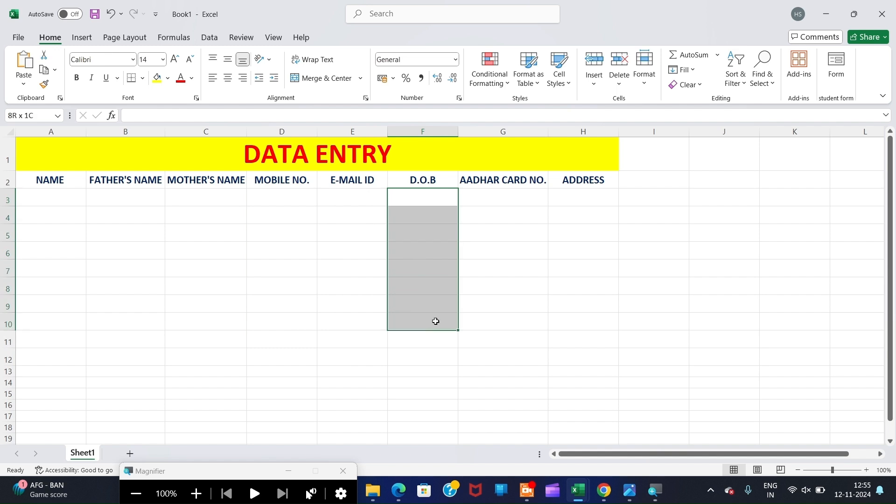
{"action": "left_click_drag", "start_coordinate": [514, 197], "coordinate": [512, 359]}
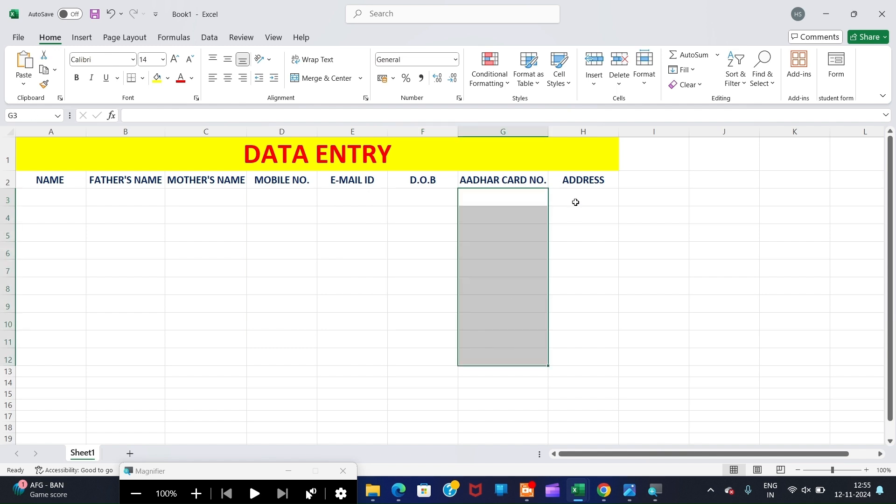
{"action": "left_click_drag", "start_coordinate": [576, 202], "coordinate": [578, 368]}
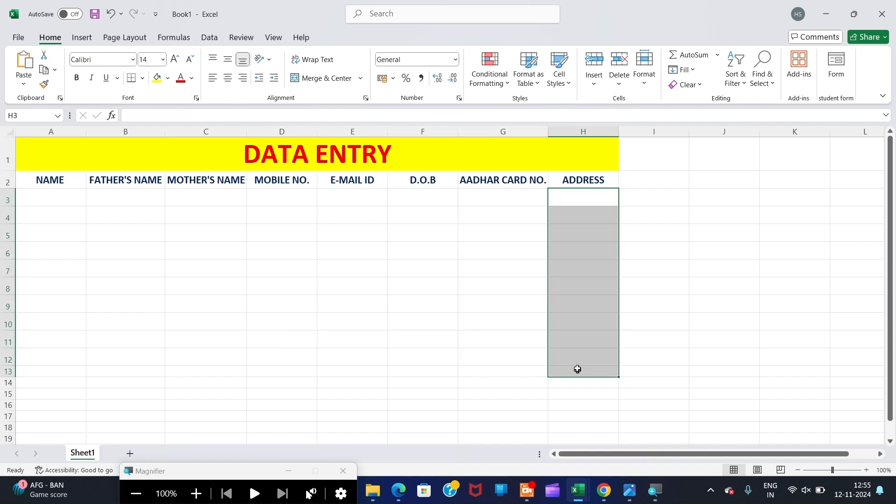
{"action": "left_click", "coordinate": [35, 196]}
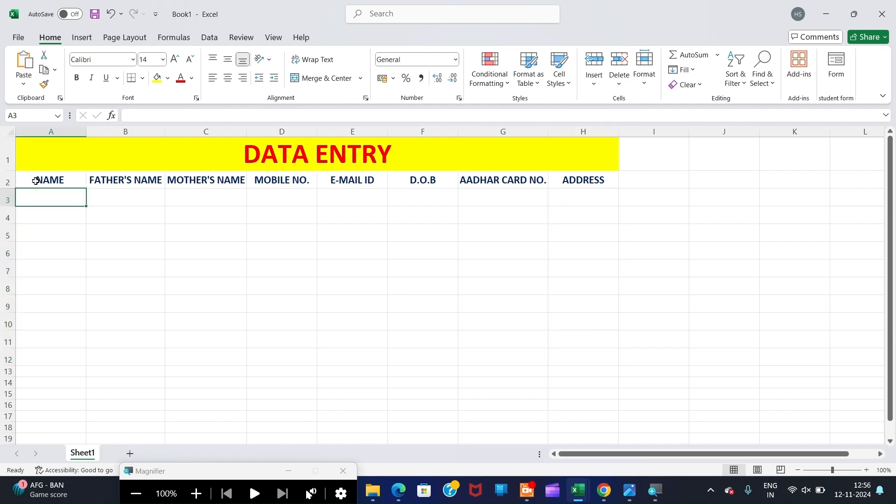
- Insert a new empty column before the NAME column
{"action": "left_click", "coordinate": [45, 132]}
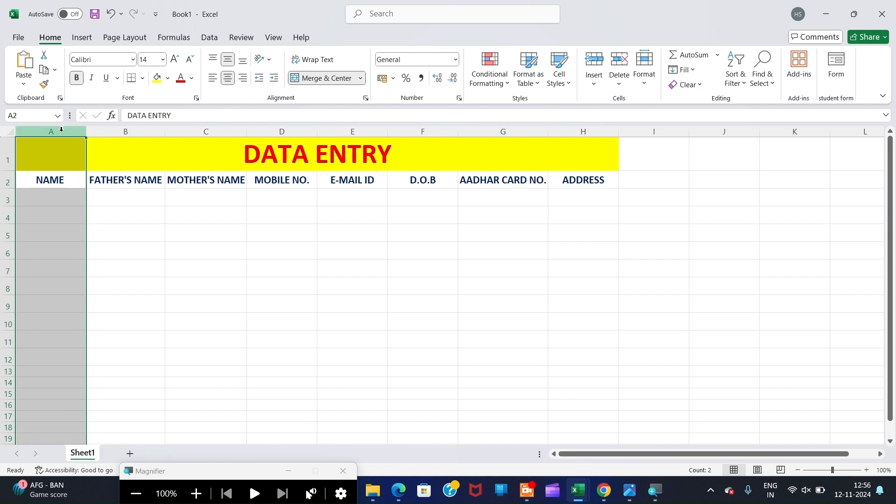
{"action": "right_click", "coordinate": [62, 133]}
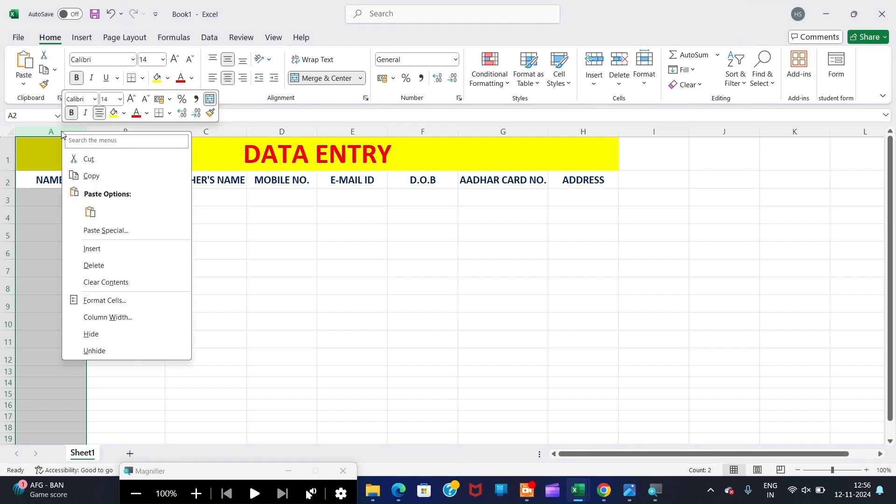
{"action": "left_click", "coordinate": [92, 249]}
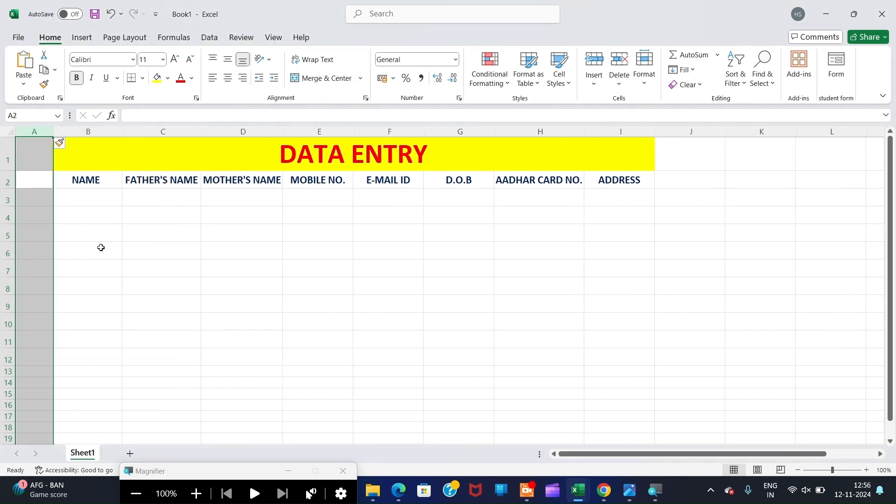
- Add the heading SI.NO. in A2, bold, size 14, centred horizontally and vertically
{"action": "left_click", "coordinate": [35, 184]}
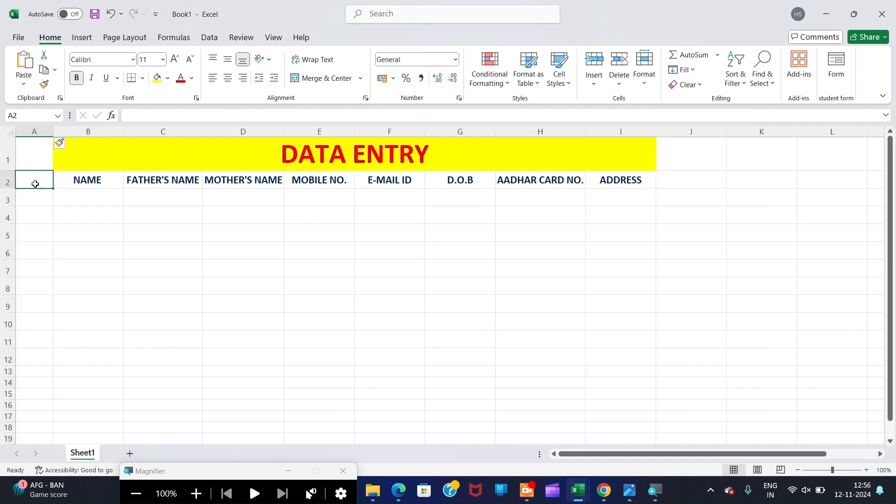
{"action": "type", "text": "Sl.NO."}
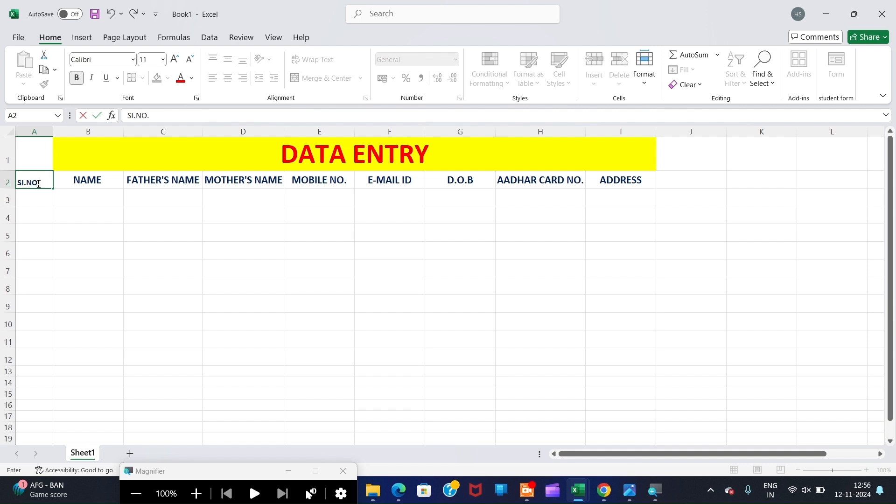
{"action": "left_click_drag", "start_coordinate": [39, 184], "coordinate": [17, 183]}
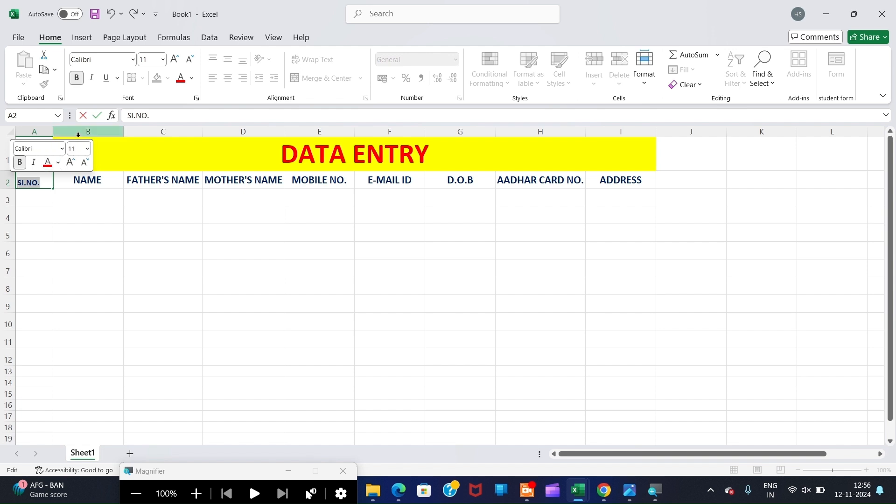
{"action": "left_click", "coordinate": [160, 63]}
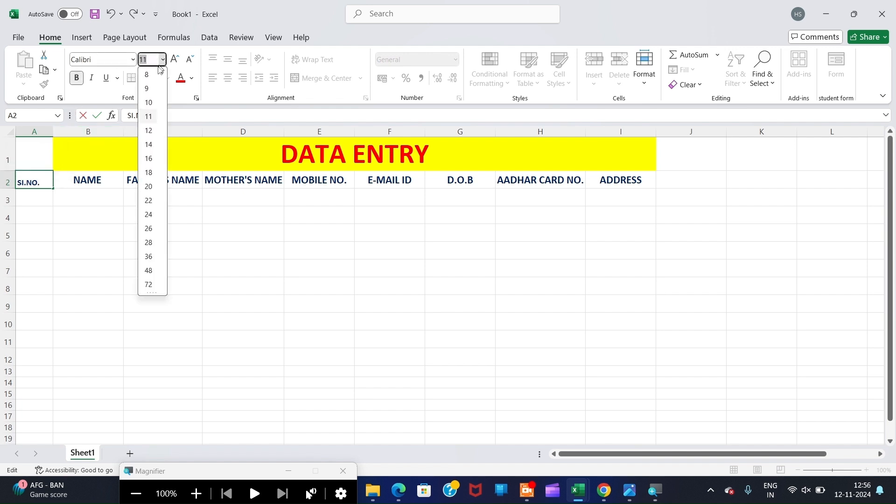
{"action": "left_click", "coordinate": [149, 145]}
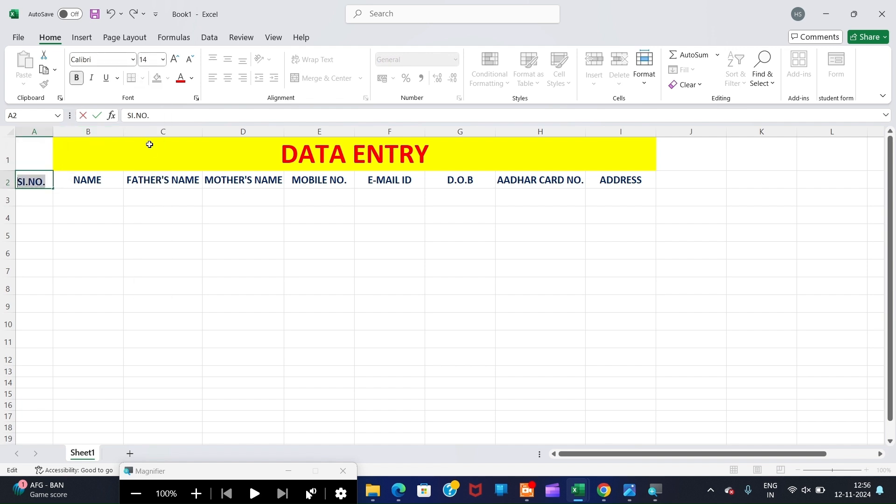
{"action": "left_click", "coordinate": [77, 77]}
{"action": "left_click", "coordinate": [29, 206]}
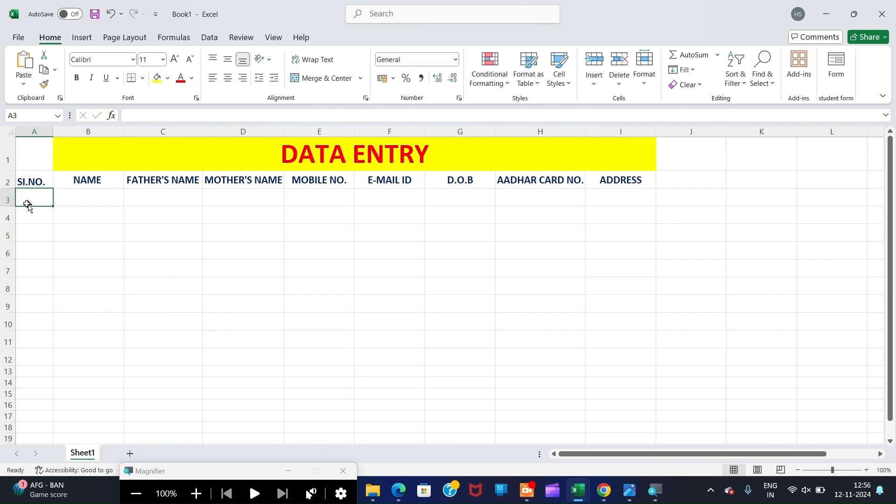
{"action": "left_click", "coordinate": [36, 181]}
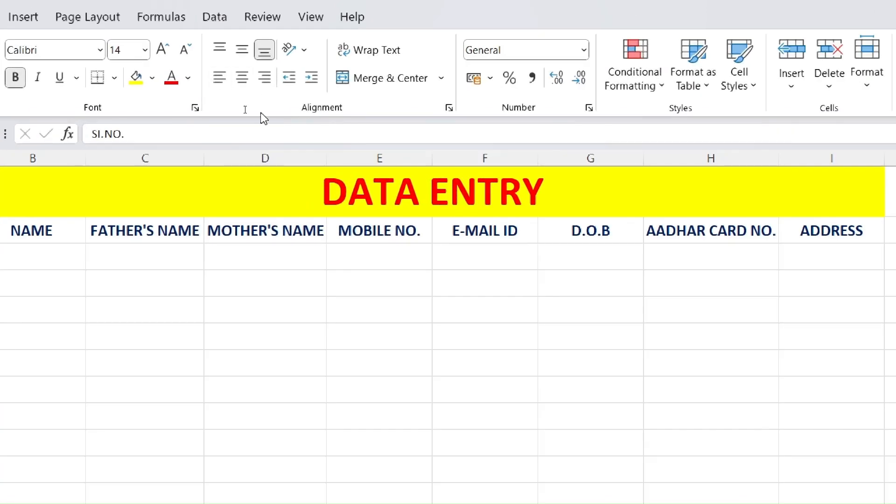
{"action": "left_click", "coordinate": [242, 77]}
{"action": "left_click", "coordinate": [240, 51]}
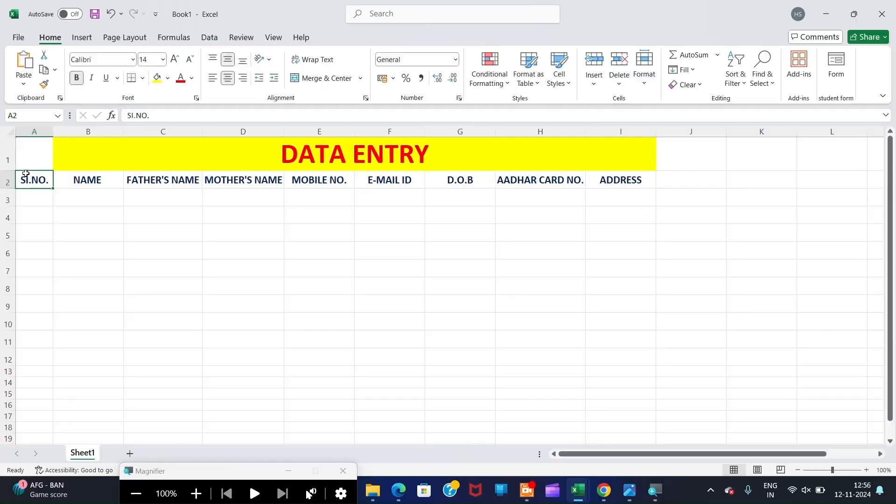
- Fill cell A1 yellow to extend the title banner
{"action": "left_click", "coordinate": [34, 152]}
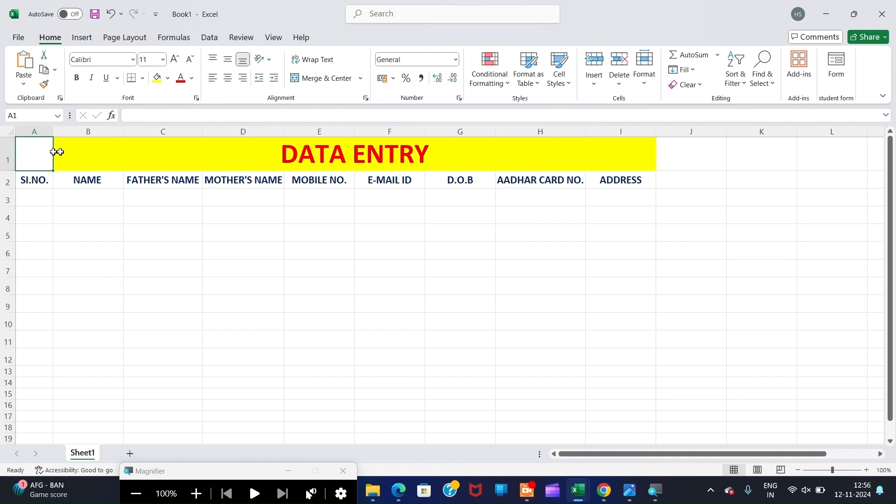
{"action": "left_click_drag", "start_coordinate": [41, 152], "coordinate": [74, 150]}
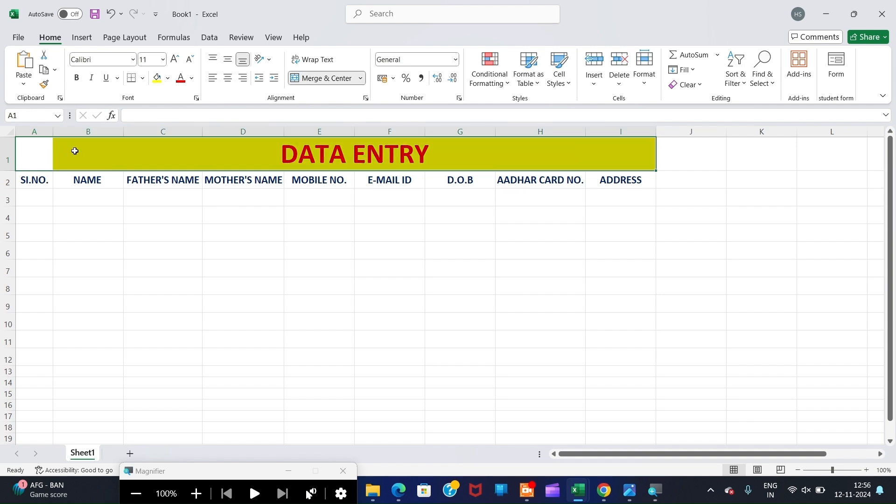
{"action": "left_click", "coordinate": [34, 151]}
{"action": "left_click", "coordinate": [157, 78]}
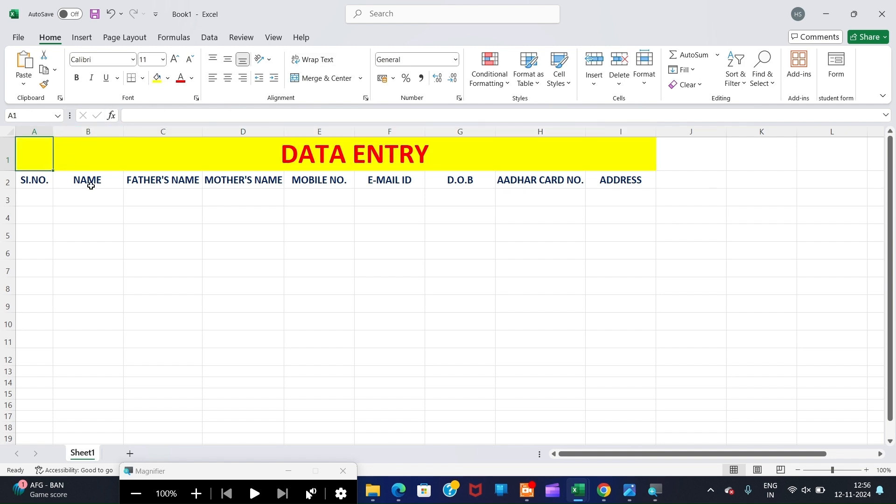
{"action": "left_click", "coordinate": [80, 213]}
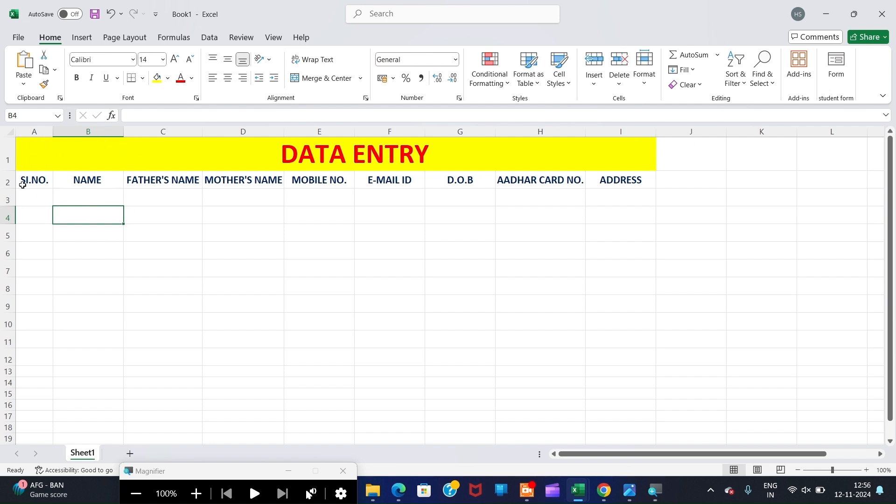
- Enter 1 as the first serial number in A3
{"action": "left_click_drag", "start_coordinate": [34, 173], "coordinate": [38, 380]}
{"action": "left_click_drag", "start_coordinate": [87, 186], "coordinate": [94, 334]}
{"action": "left_click_drag", "start_coordinate": [163, 214], "coordinate": [166, 345]}
{"action": "left_click_drag", "start_coordinate": [308, 182], "coordinate": [293, 316]}
{"action": "left_click_drag", "start_coordinate": [268, 234], "coordinate": [266, 341]}
{"action": "left_click_drag", "start_coordinate": [385, 202], "coordinate": [397, 371]}
{"action": "left_click_drag", "start_coordinate": [448, 250], "coordinate": [460, 394]}
{"action": "left_click_drag", "start_coordinate": [542, 234], "coordinate": [625, 361]}
{"action": "left_click_drag", "start_coordinate": [621, 197], "coordinate": [651, 268]}
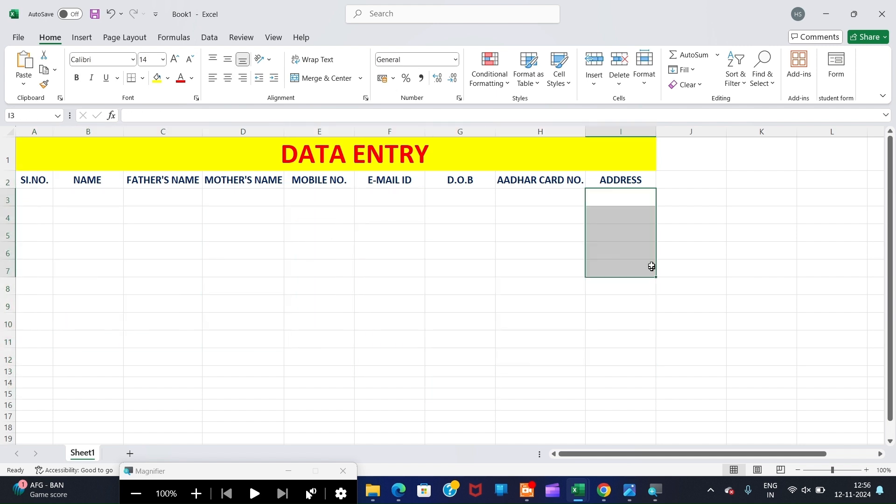
{"action": "left_click", "coordinate": [26, 199]}
{"action": "type", "text": "1"}
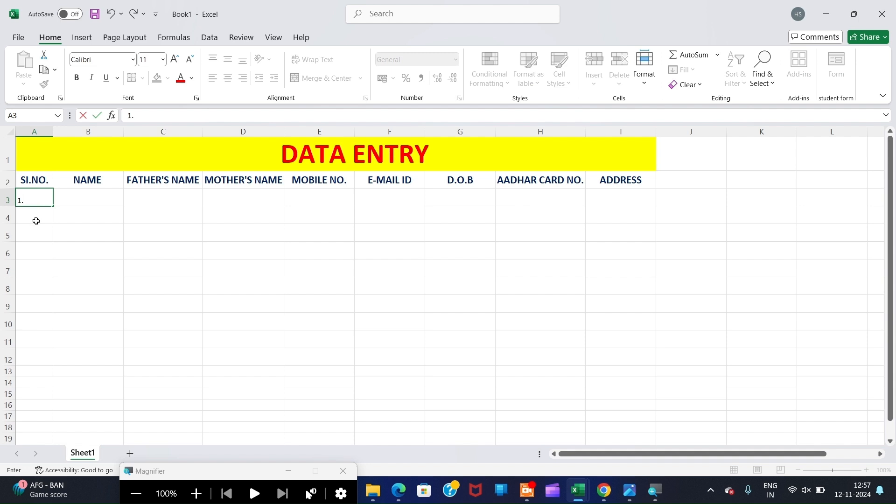
{"action": "type", "text": "."}
{"action": "left_click", "coordinate": [38, 204]}
- Fill A3 down to A11 as a 1–9 series
{"action": "left_click_drag", "start_coordinate": [54, 206], "coordinate": [55, 342]}
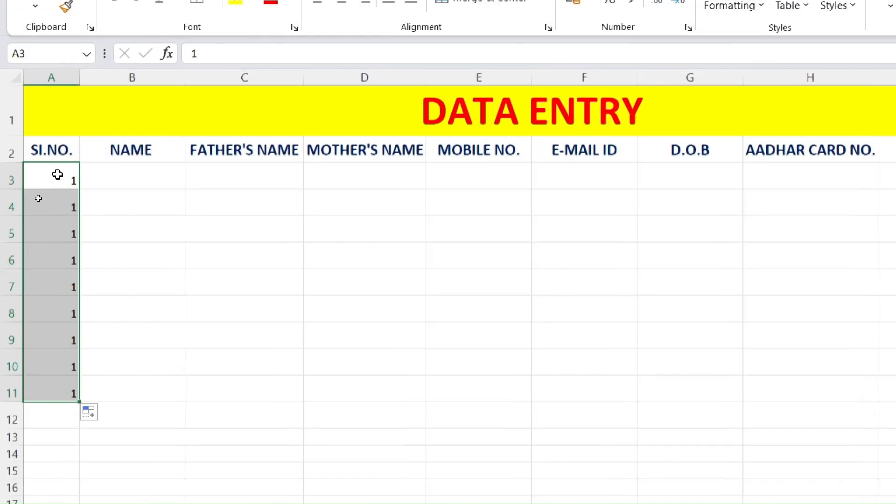
{"action": "left_click", "coordinate": [103, 418]}
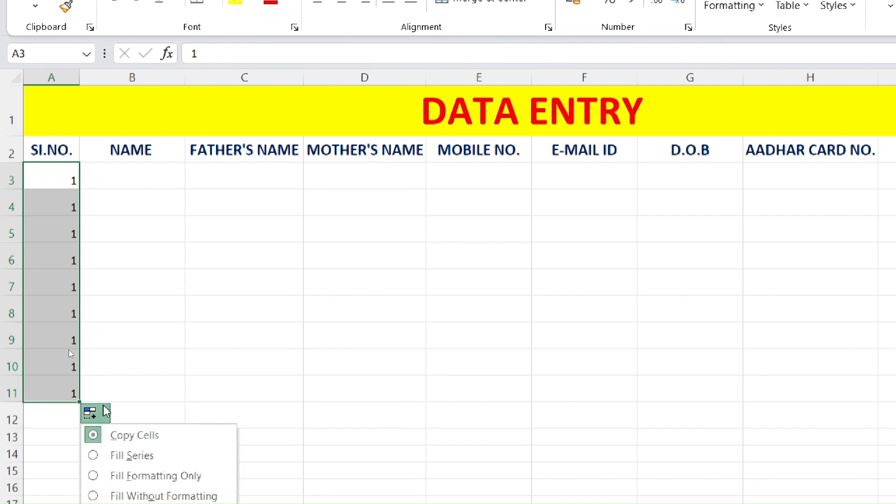
{"action": "left_click", "coordinate": [130, 457]}
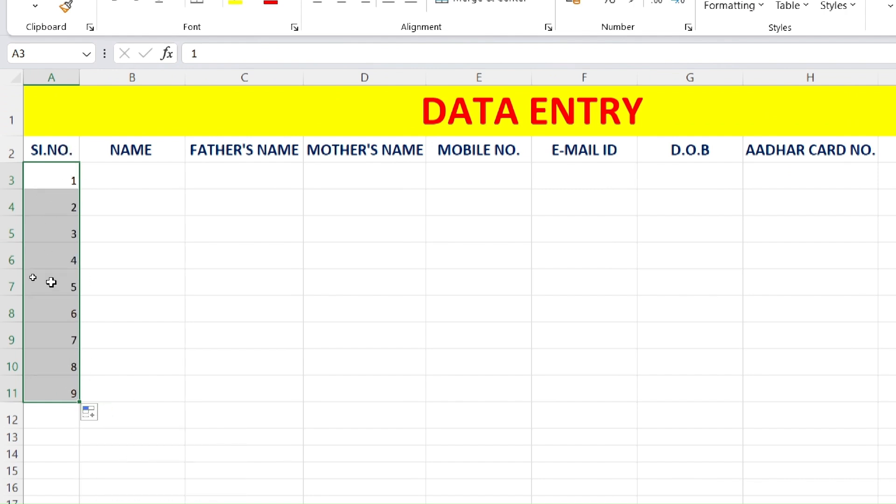
{"action": "left_click", "coordinate": [122, 277]}
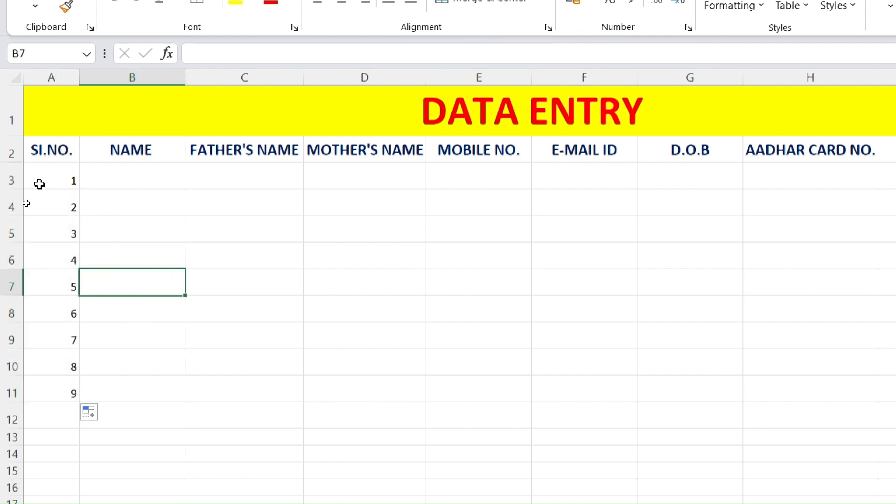
- Make A3:A11 bold, size 12, with Center and Middle Align
{"action": "left_click_drag", "start_coordinate": [48, 176], "coordinate": [51, 397]}
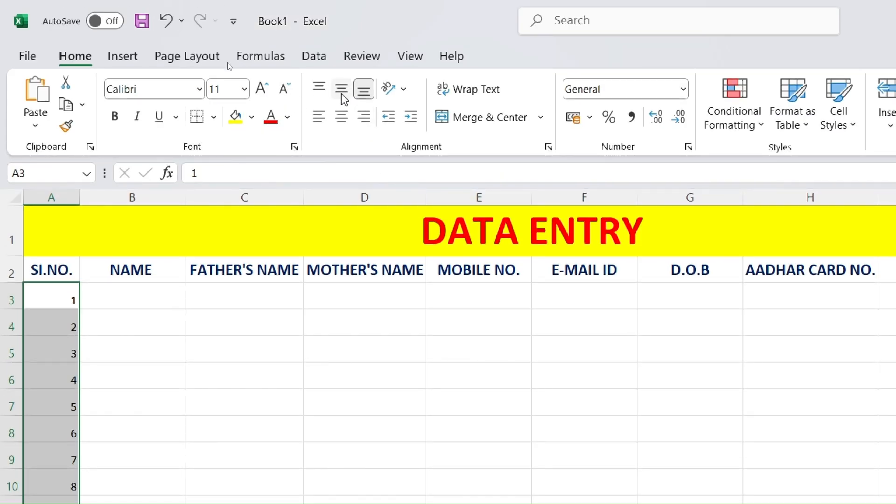
{"action": "left_click", "coordinate": [342, 90]}
{"action": "left_click", "coordinate": [342, 117]}
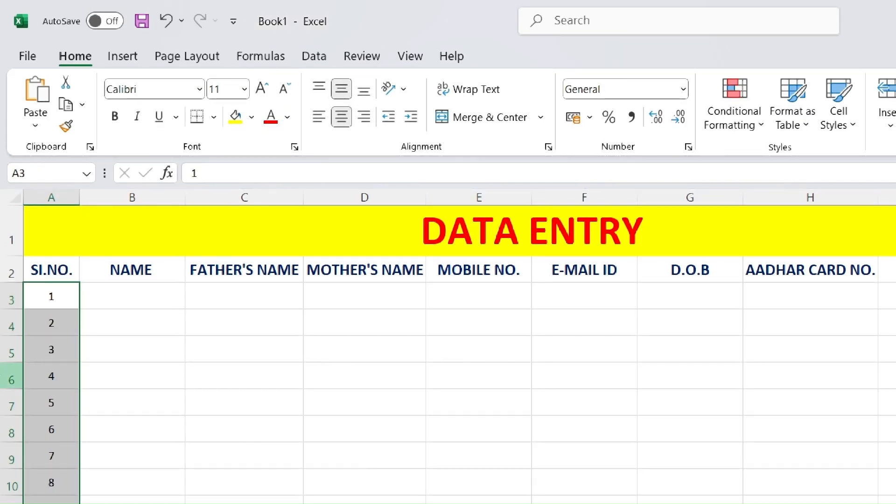
{"action": "left_click", "coordinate": [114, 116]}
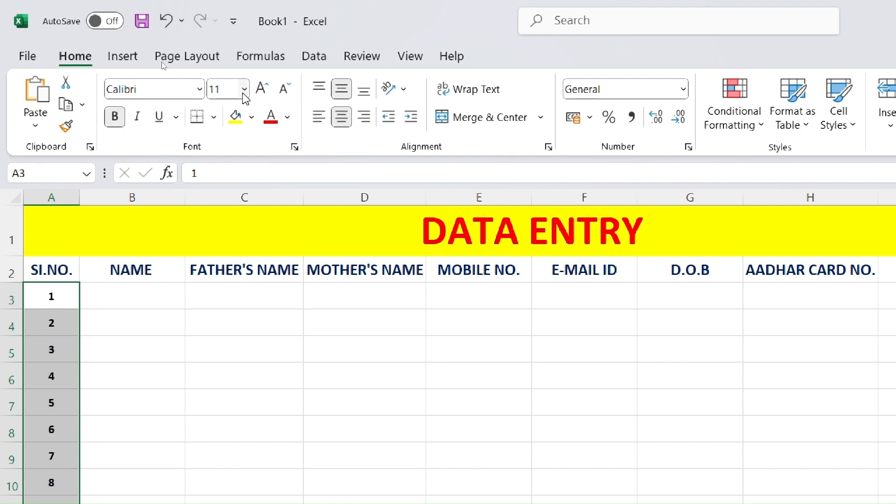
{"action": "left_click", "coordinate": [244, 89]}
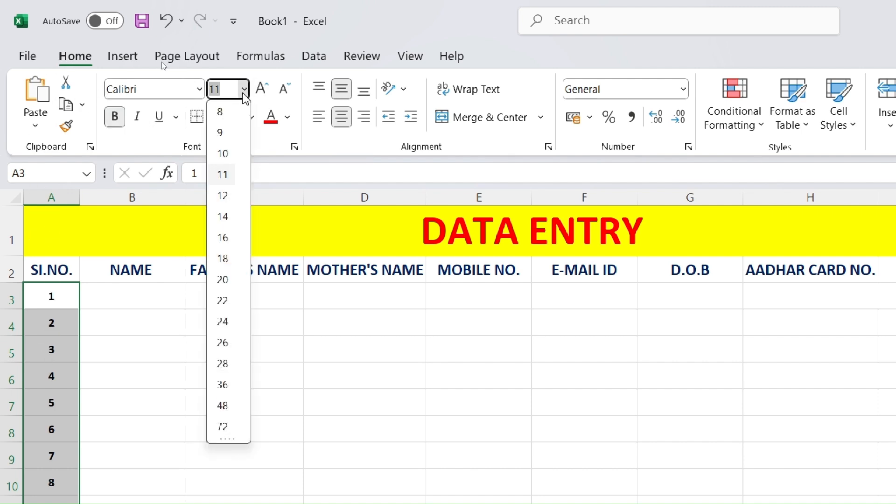
{"action": "left_click", "coordinate": [223, 195]}
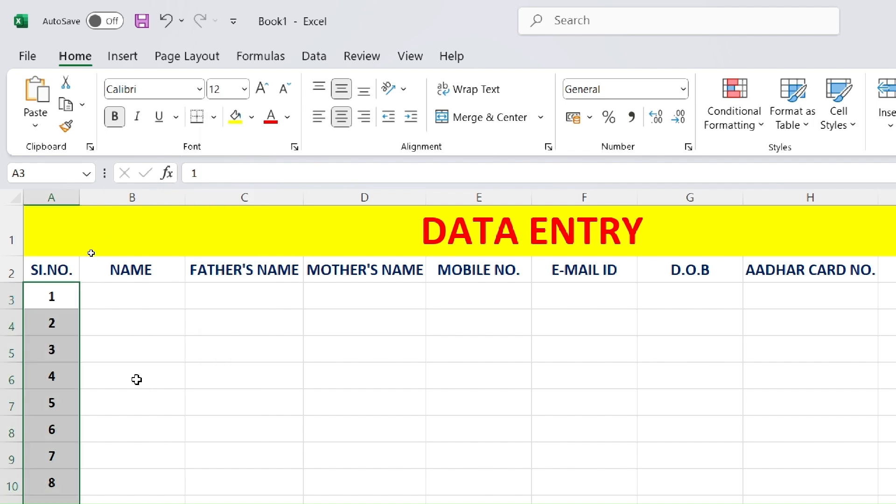
{"action": "key", "text": "super+minus"}
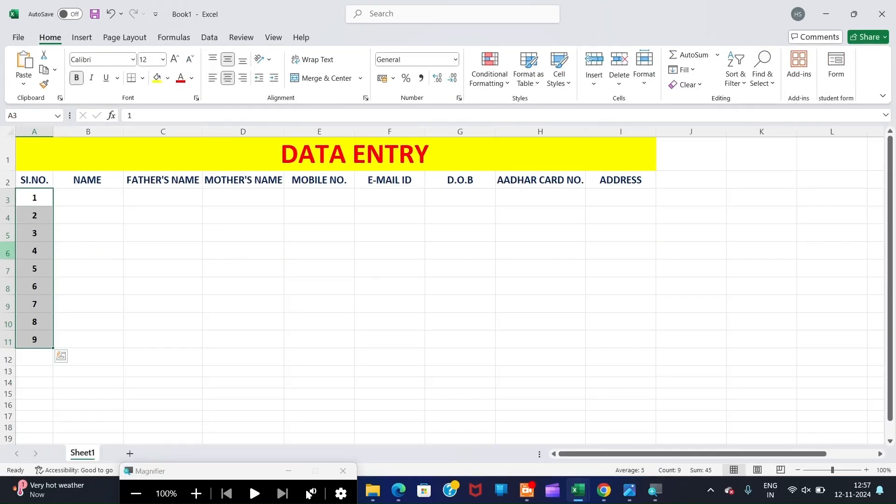
- Enter the person's name in B3 and the father's name in C3
{"action": "left_click", "coordinate": [94, 197]}
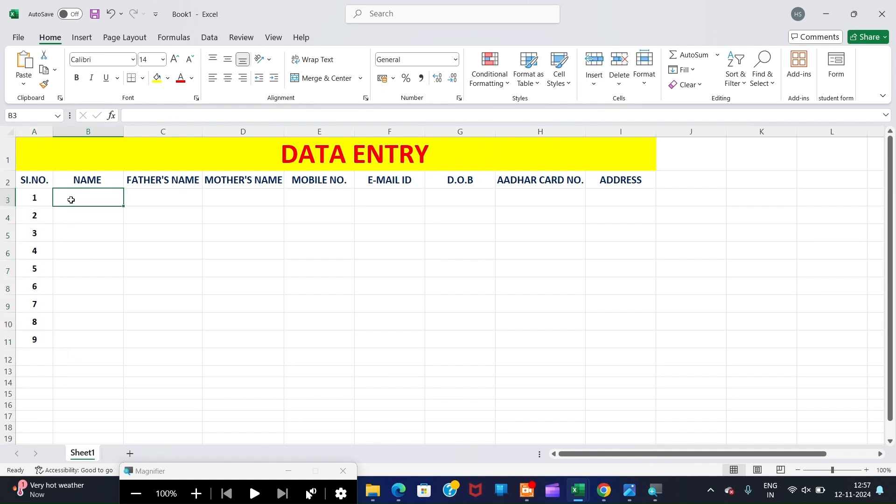
{"action": "type", "text": "RAM"}
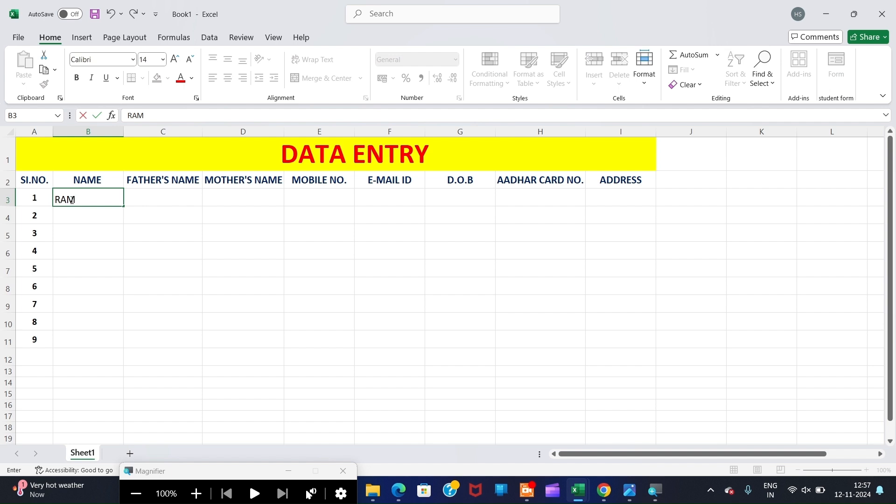
{"action": "key", "text": "BackSpace"}
{"action": "key", "text": "BackSpace"}
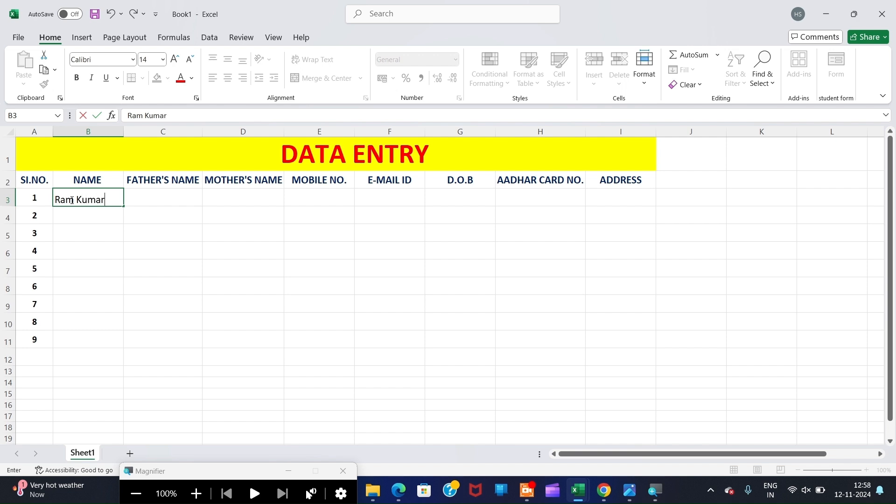
{"action": "left_click", "coordinate": [162, 202]}
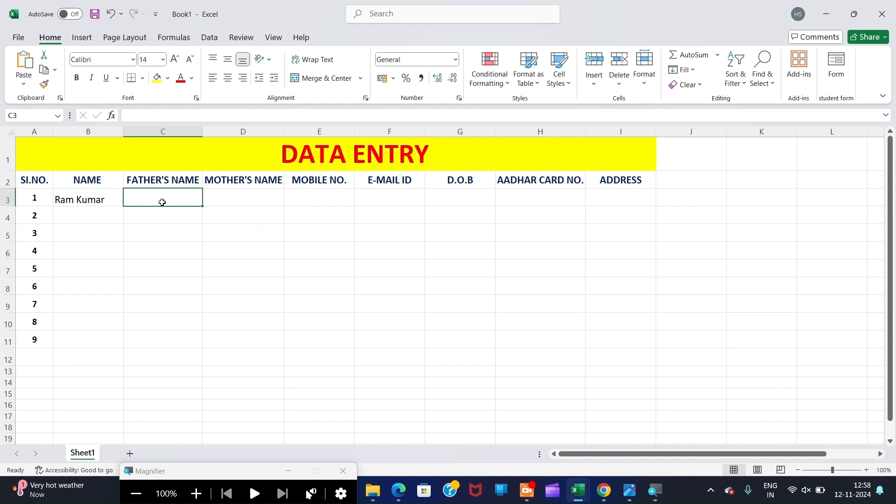
{"action": "type", "text": "s"}
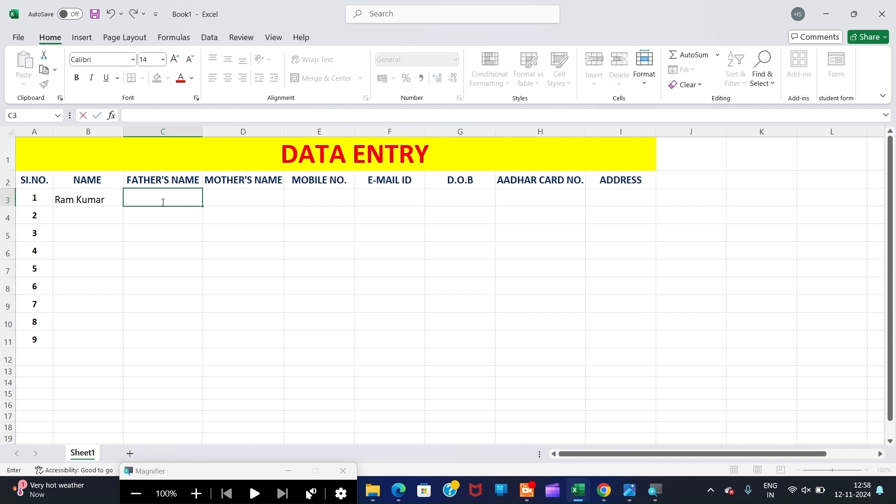
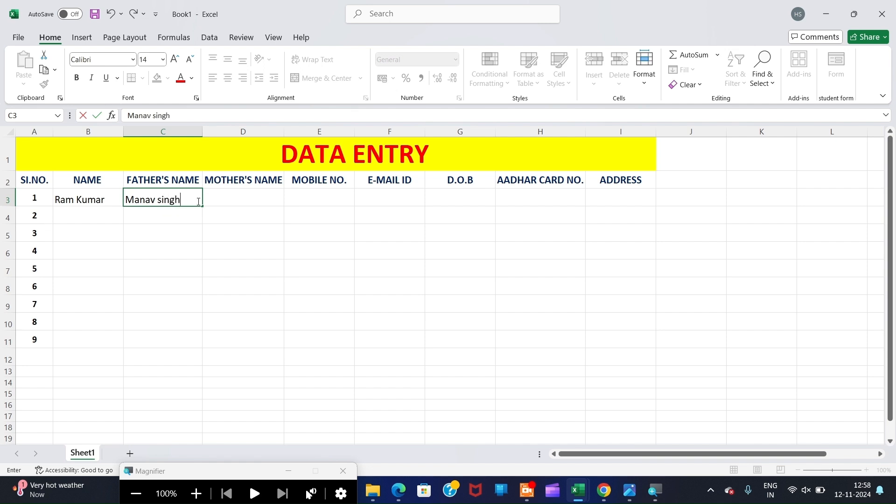
- Enter the mother's name in D3 and a 10-digit mobile number in E3, and begin the e-mail in F3
{"action": "left_click", "coordinate": [226, 196]}
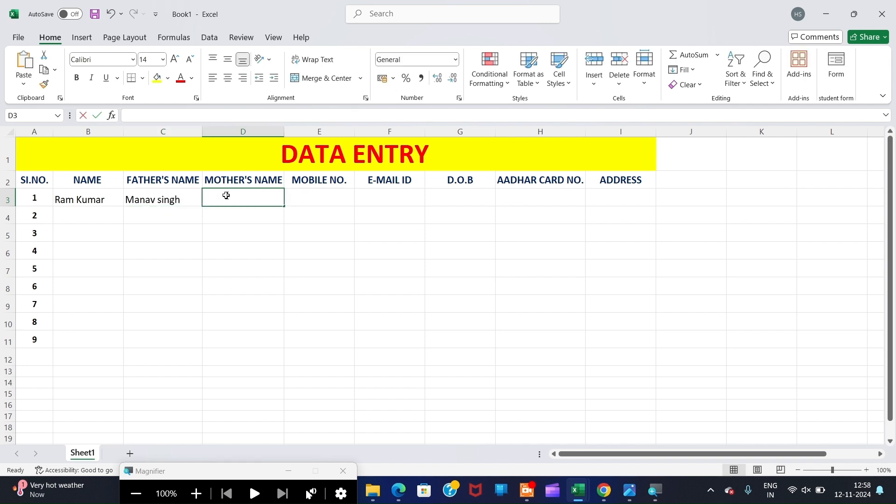
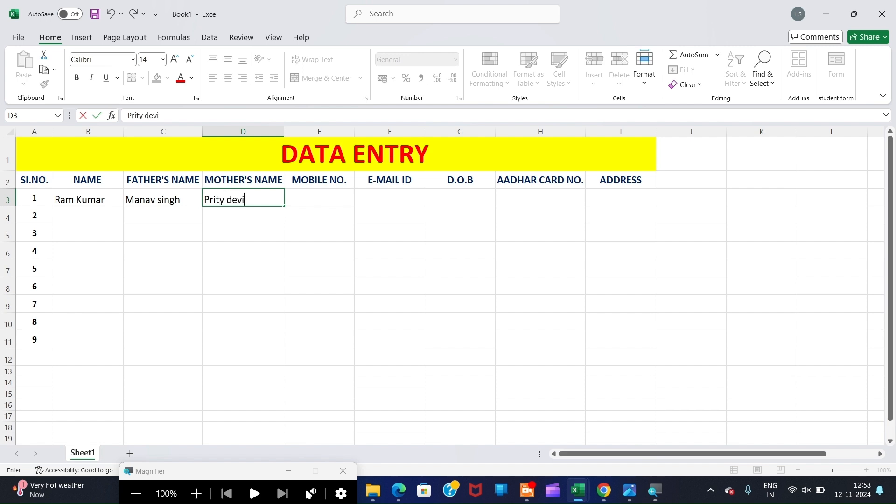
{"action": "key", "text": "Tab"}
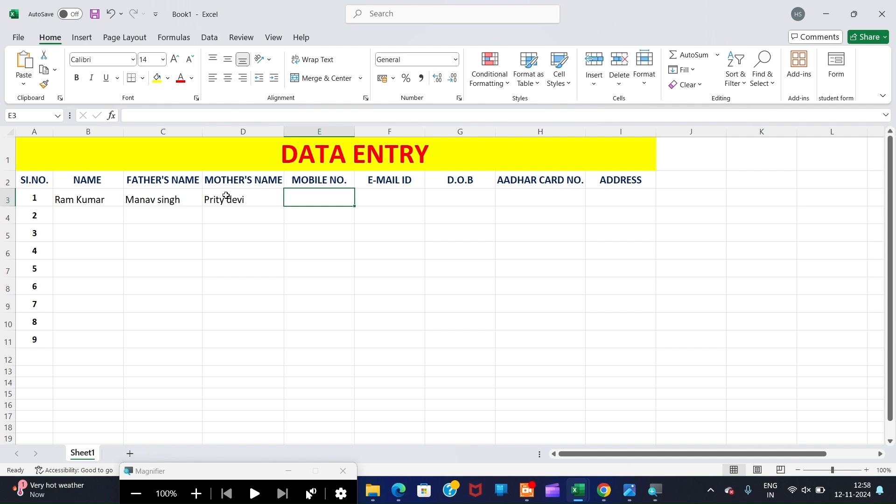
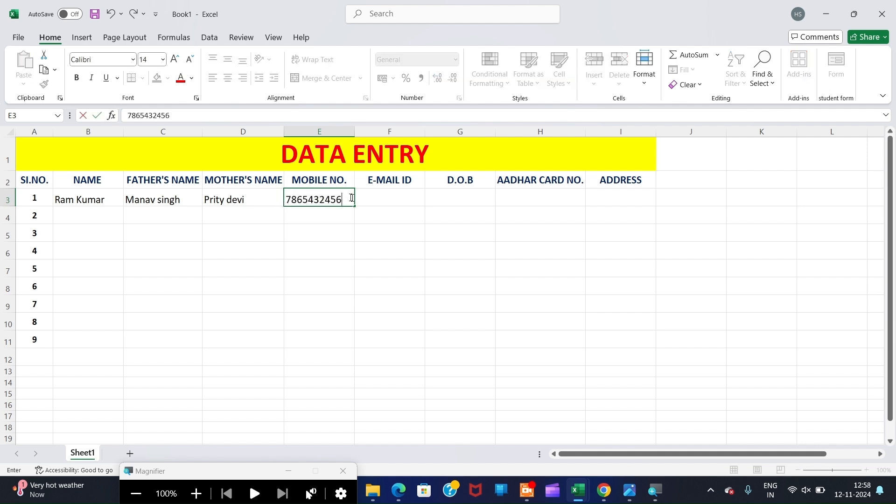
{"action": "left_click", "coordinate": [368, 197]}
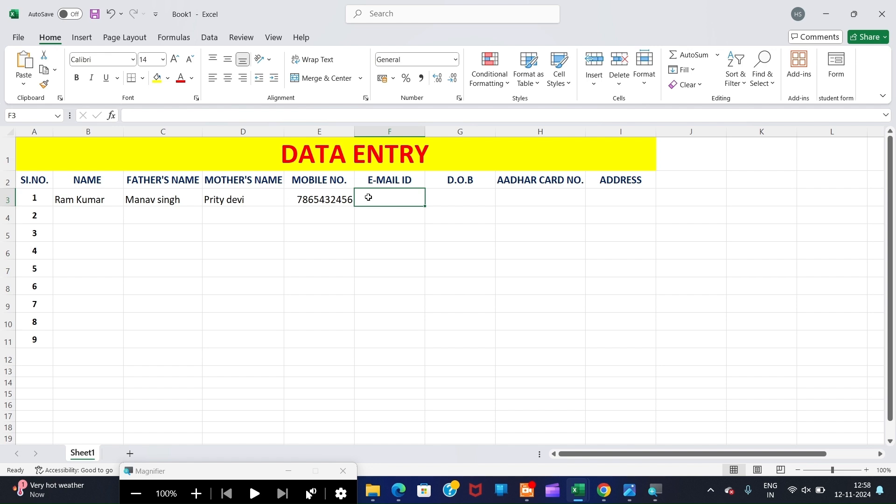
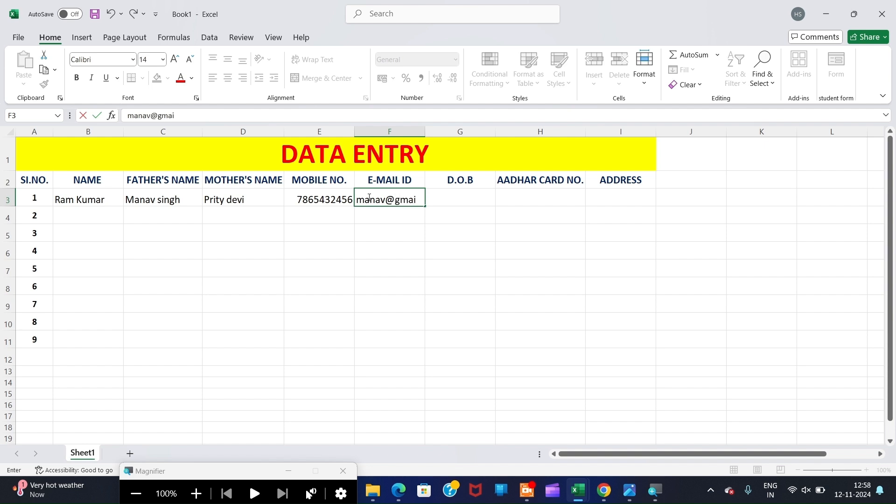
- Widen the E-MAIL ID column and enter the date of birth in G3
{"action": "left_click", "coordinate": [390, 131]}
{"action": "mouse_move", "coordinate": [425, 132]}
{"action": "left_mouse_down"}
{"action": "mouse_move", "coordinate": [442, 130]}
{"action": "mouse_move", "coordinate": [430, 131]}
{"action": "left_mouse_up"}
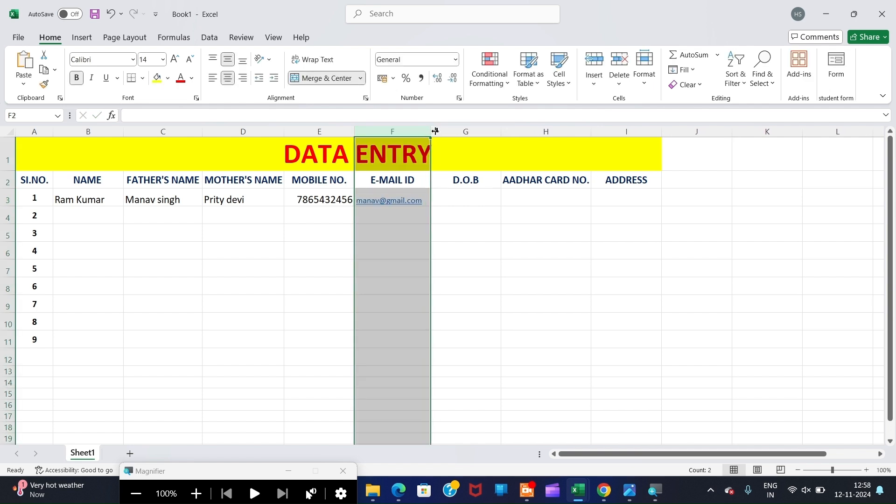
{"action": "left_click", "coordinate": [441, 197]}
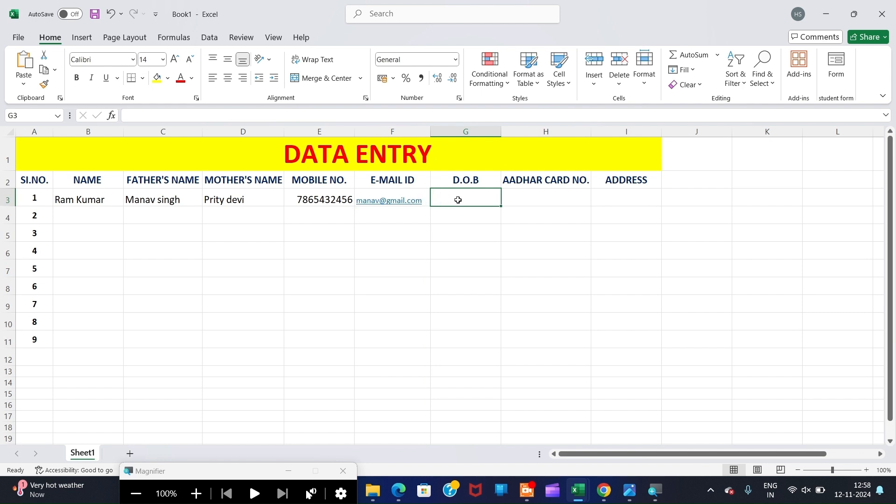
{"action": "type", "text": "10/02/2003"}
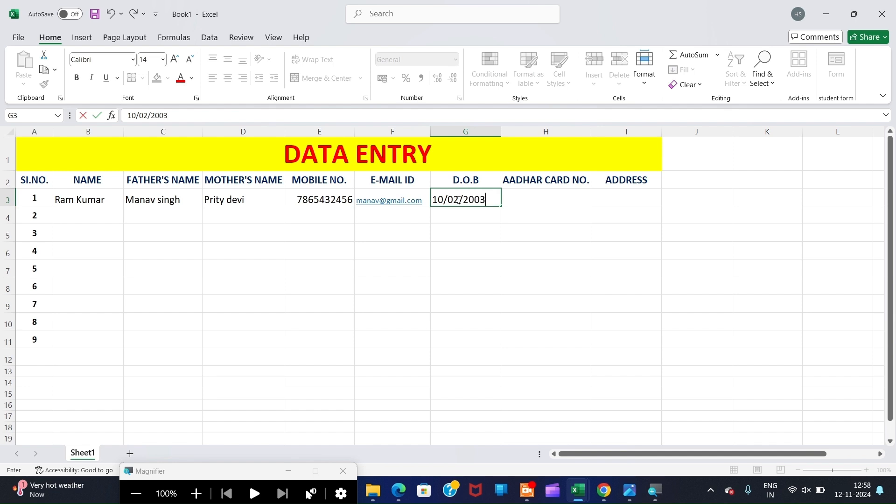
- Enter the Aadhar number in H3 and the address in I3
{"action": "left_click", "coordinate": [525, 197]}
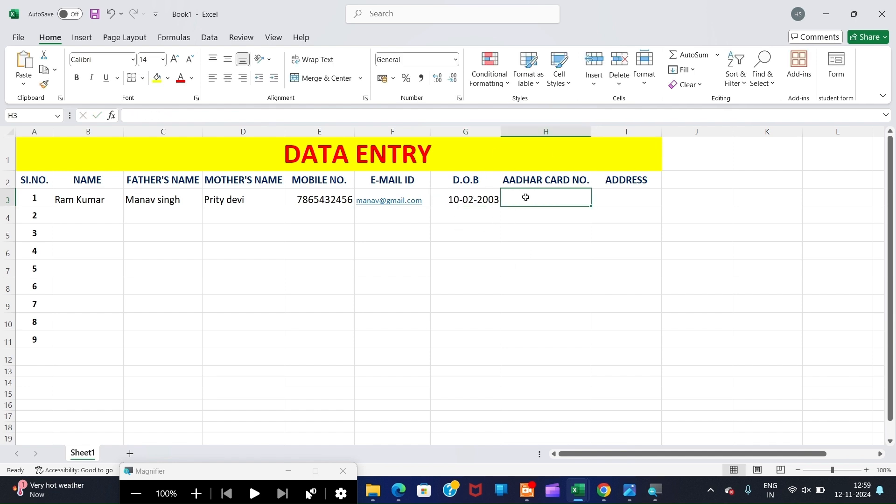
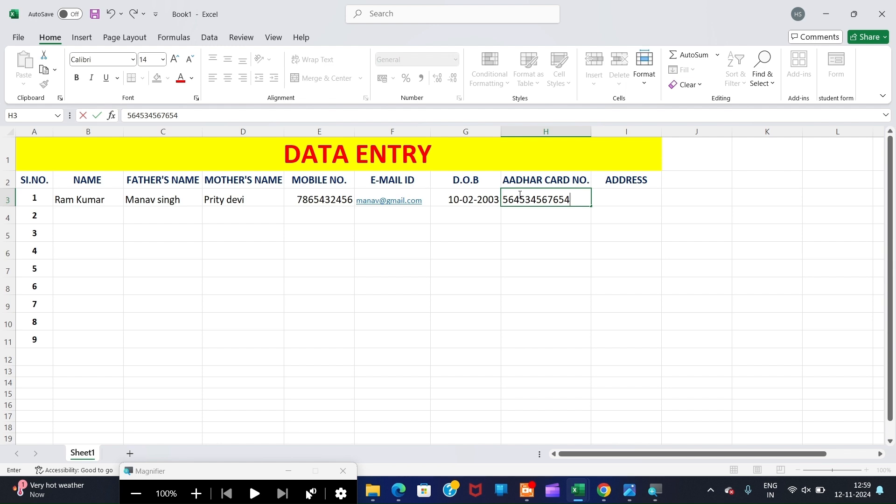
{"action": "left_click", "coordinate": [627, 196]}
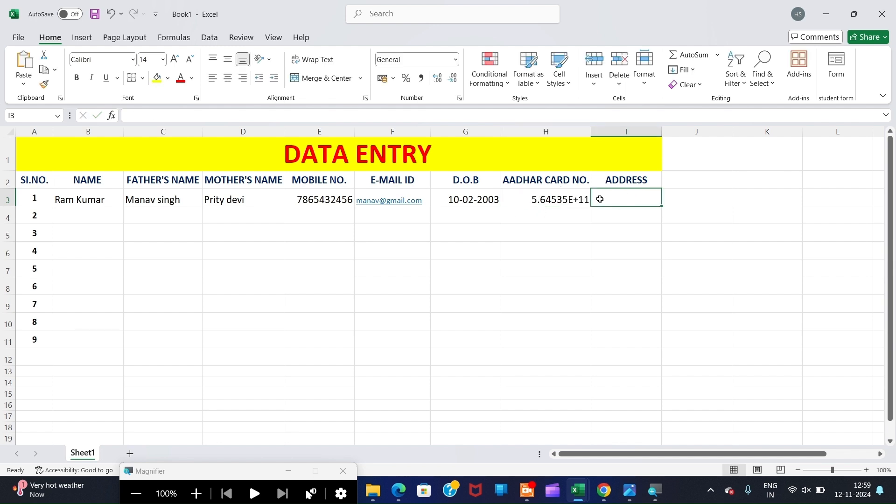
{"action": "type", "text": "patna"}
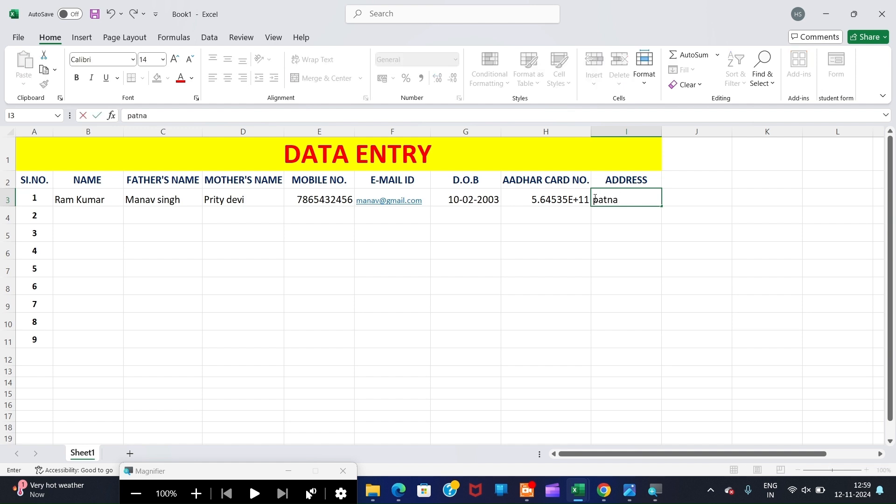
{"action": "left_click", "coordinate": [570, 227]}
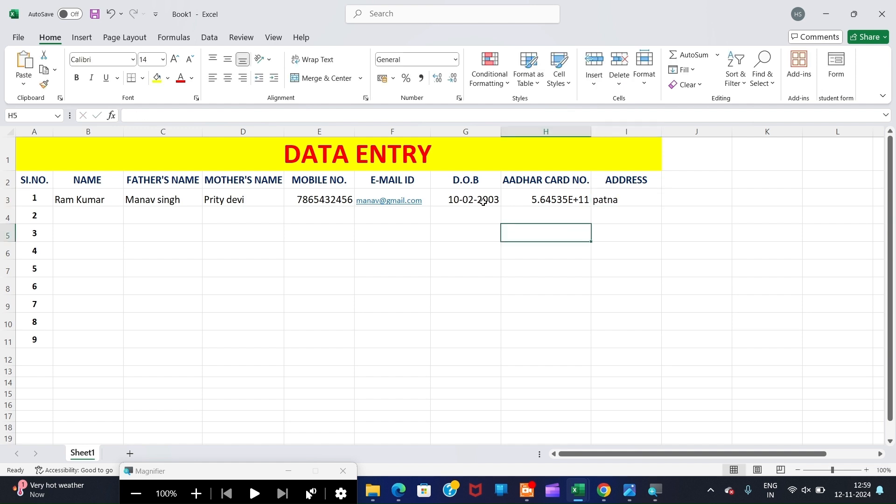
- Widen the AADHAR CARD NO. column H so the number in H3 fits
{"action": "left_click_drag", "start_coordinate": [66, 215], "coordinate": [60, 341]}
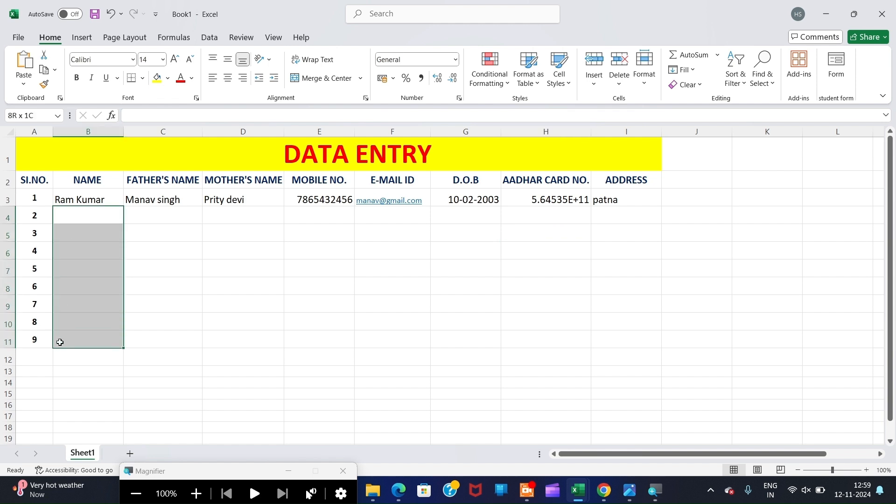
{"action": "left_click_drag", "start_coordinate": [157, 214], "coordinate": [159, 335]}
{"action": "left_click_drag", "start_coordinate": [232, 214], "coordinate": [242, 341]}
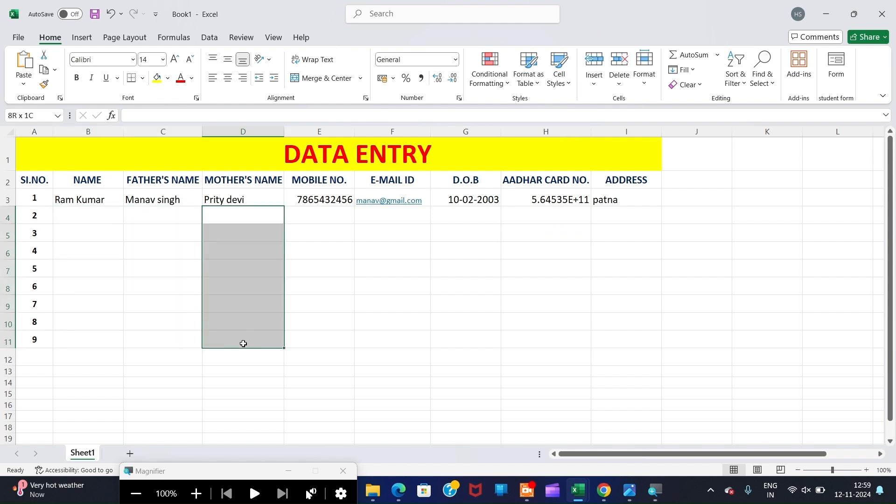
{"action": "left_click_drag", "start_coordinate": [306, 212], "coordinate": [326, 374]}
{"action": "left_click_drag", "start_coordinate": [396, 233], "coordinate": [399, 322]}
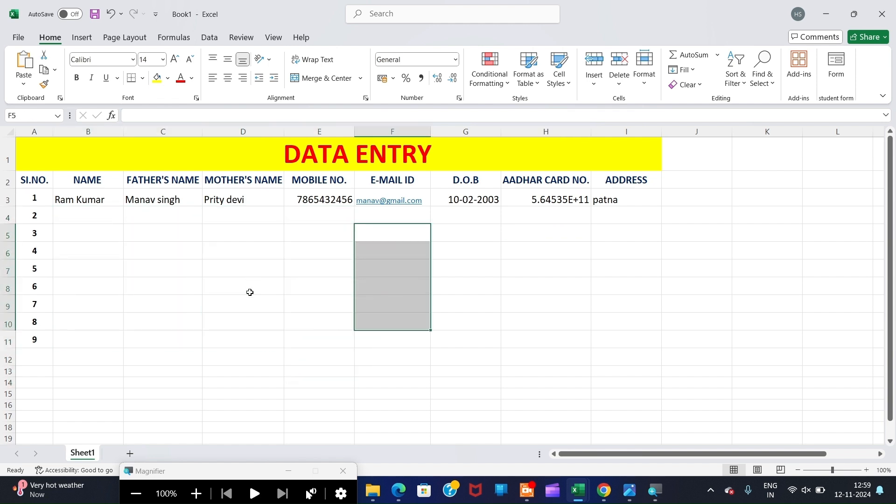
{"action": "left_click", "coordinate": [540, 200]}
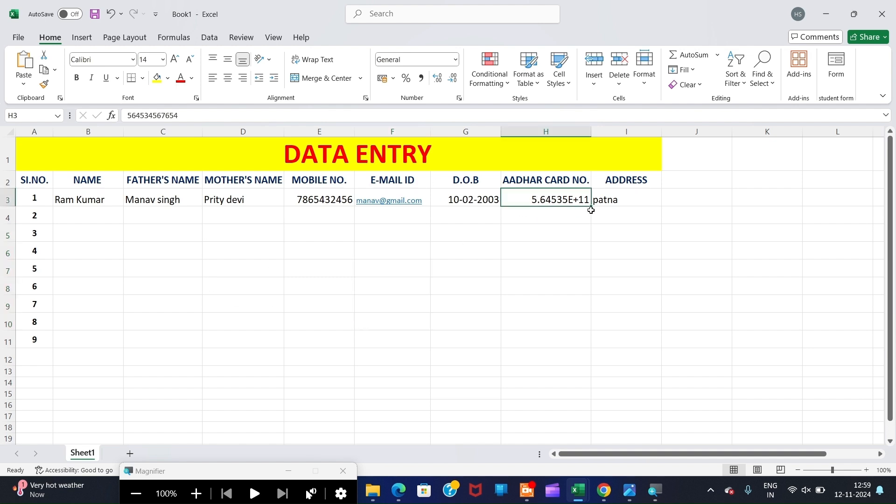
{"action": "double_click", "coordinate": [557, 199]}
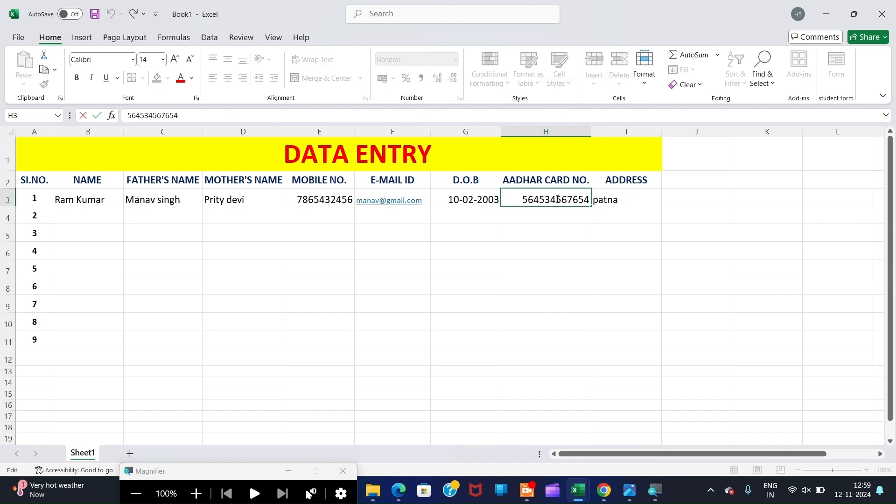
{"action": "left_click", "coordinate": [530, 131]}
{"action": "left_click_drag", "start_coordinate": [593, 131], "coordinate": [608, 131]}
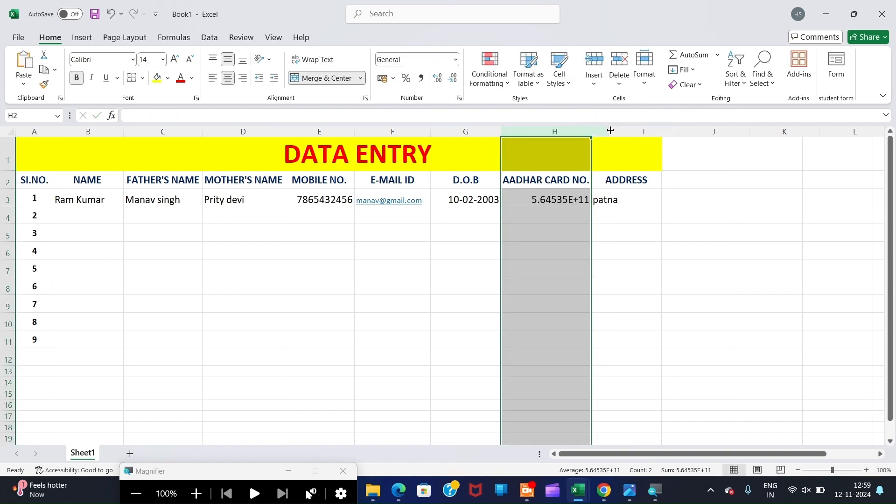
- Edit H3 so the Aadhar number reads as three space-separated four-digit groups
{"action": "left_click", "coordinate": [560, 200]}
{"action": "double_click", "coordinate": [535, 204]}
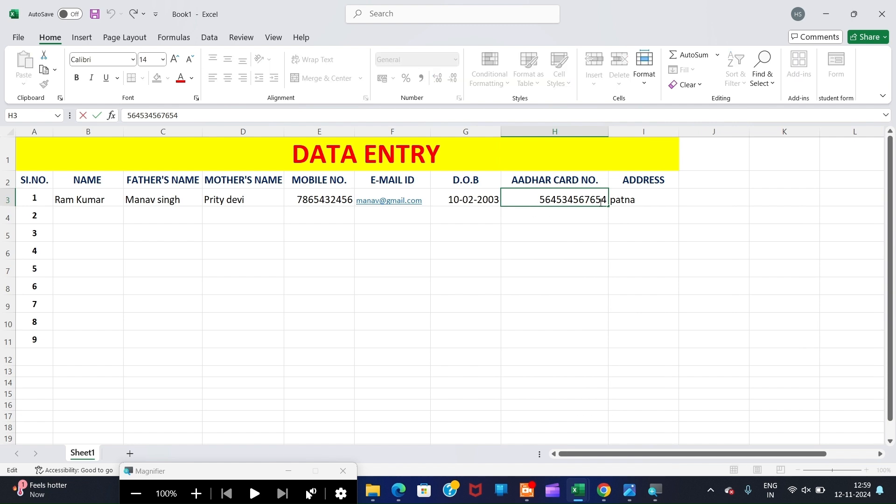
{"action": "left_click", "coordinate": [563, 200]}
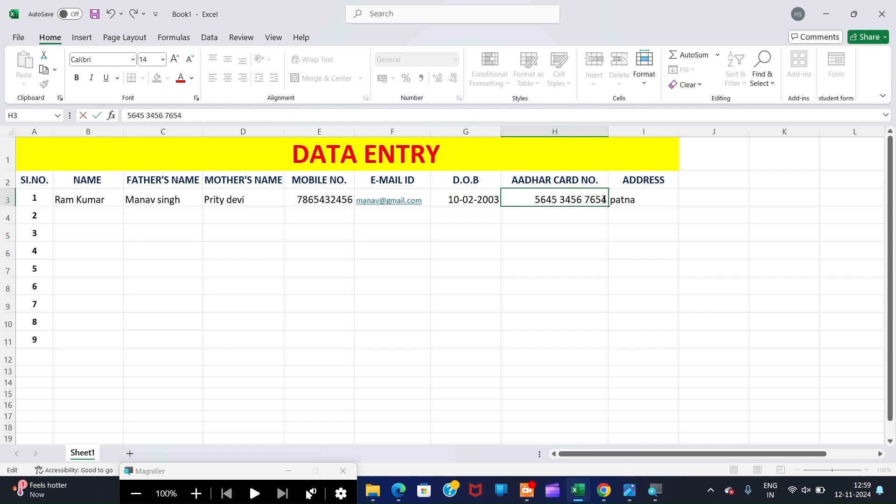
{"action": "type", "text": "b"}
{"action": "key", "text": "BackSpace"}
{"action": "left_click", "coordinate": [572, 239]}
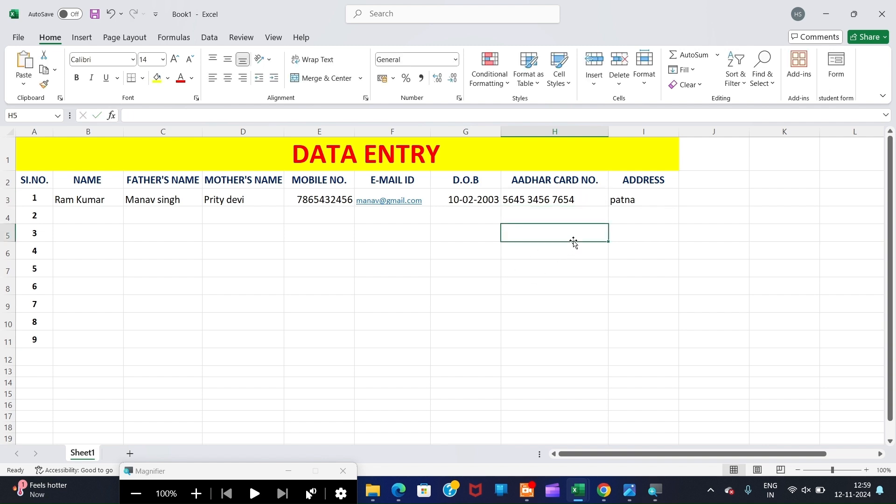
{"action": "left_click", "coordinate": [567, 199]}
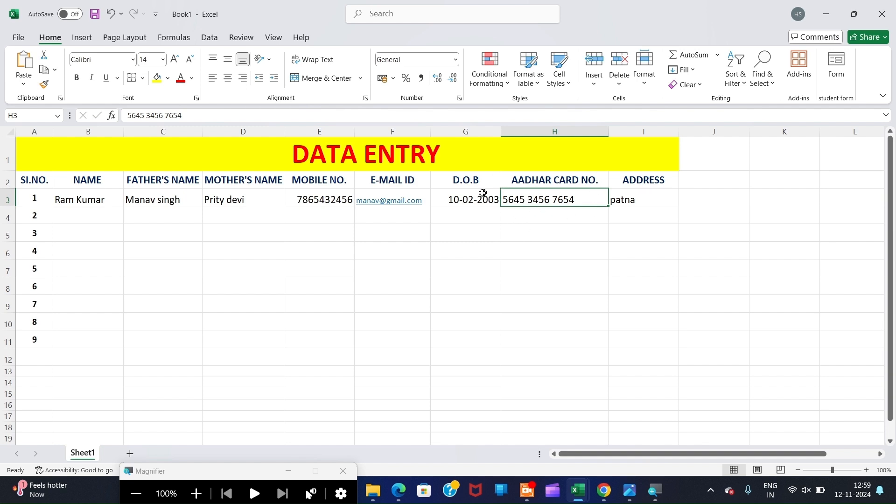
- Apply Middle Align and Center to the first record in B3:I3
{"action": "left_click_drag", "start_coordinate": [62, 199], "coordinate": [612, 199]}
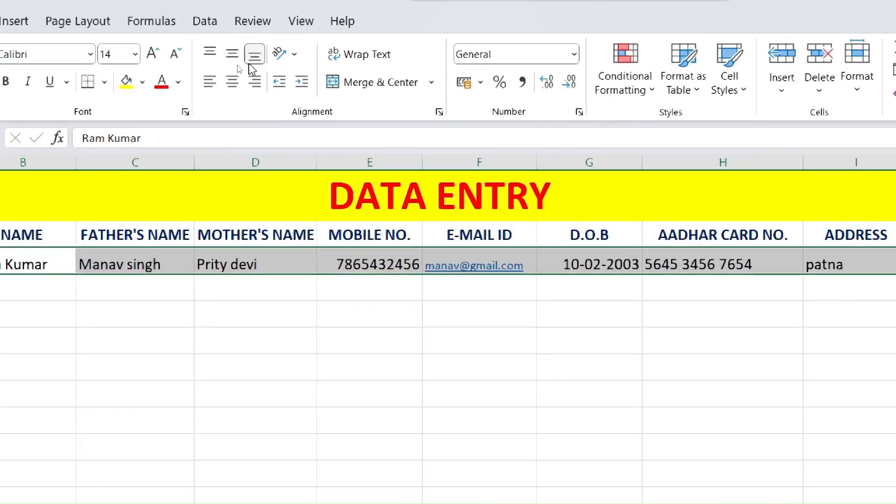
{"action": "left_click", "coordinate": [232, 53]}
{"action": "left_click", "coordinate": [232, 83]}
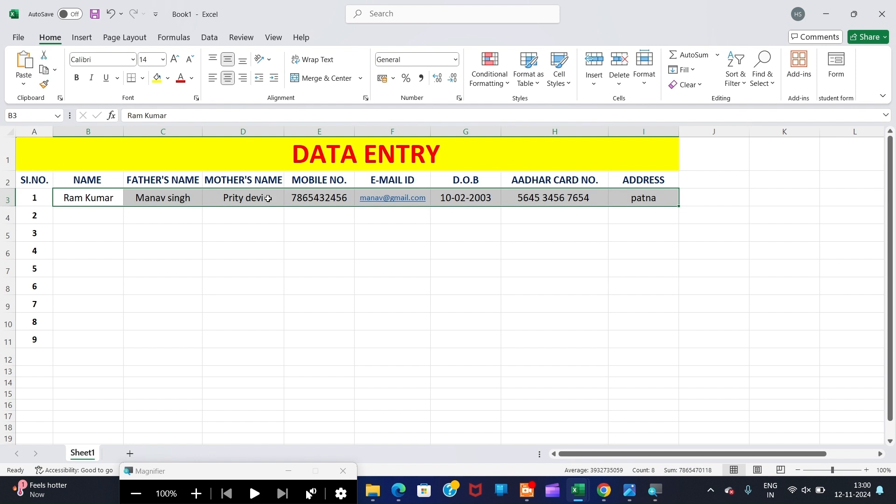
{"action": "left_click", "coordinate": [167, 284]}
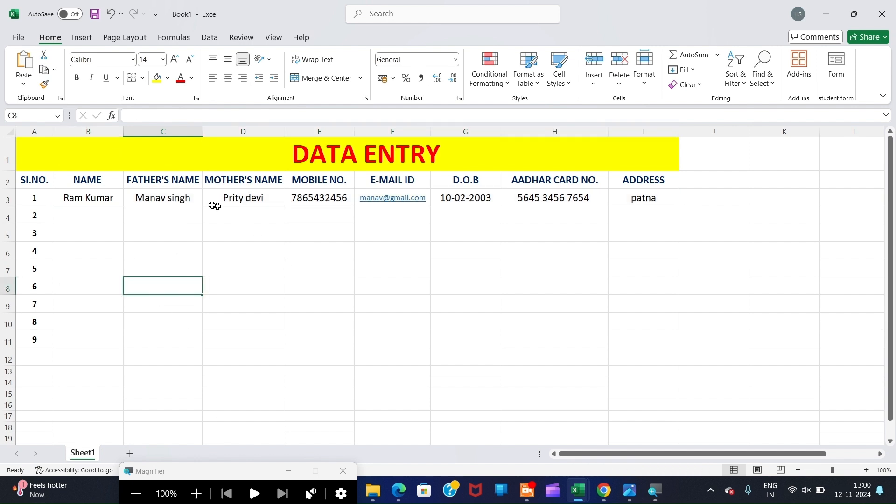
- Reselect the row 3 record and bring up its cell context menu
{"action": "left_click_drag", "start_coordinate": [27, 183], "coordinate": [636, 318]}
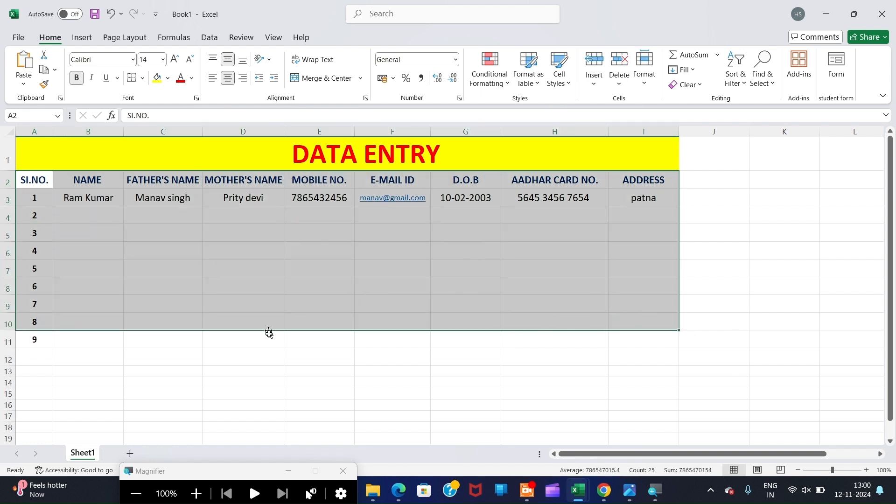
{"action": "left_click", "coordinate": [204, 292]}
{"action": "left_click_drag", "start_coordinate": [72, 196], "coordinate": [616, 196]}
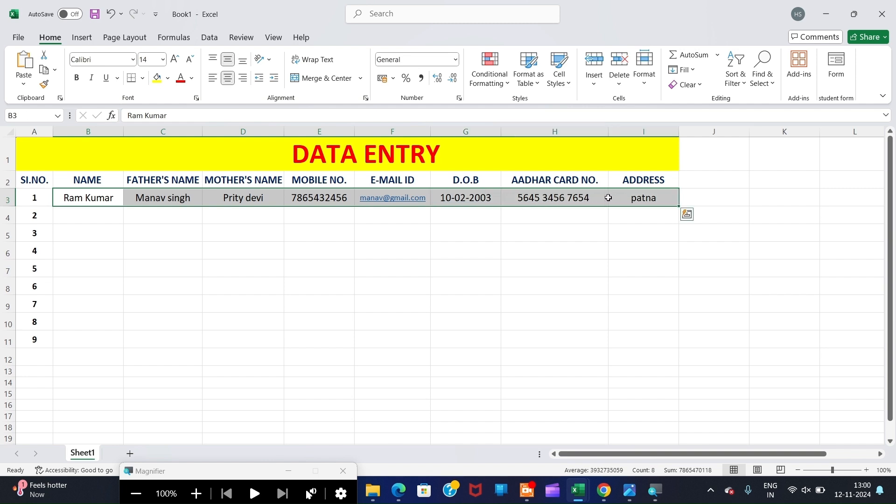
{"action": "right_click", "coordinate": [608, 198]}
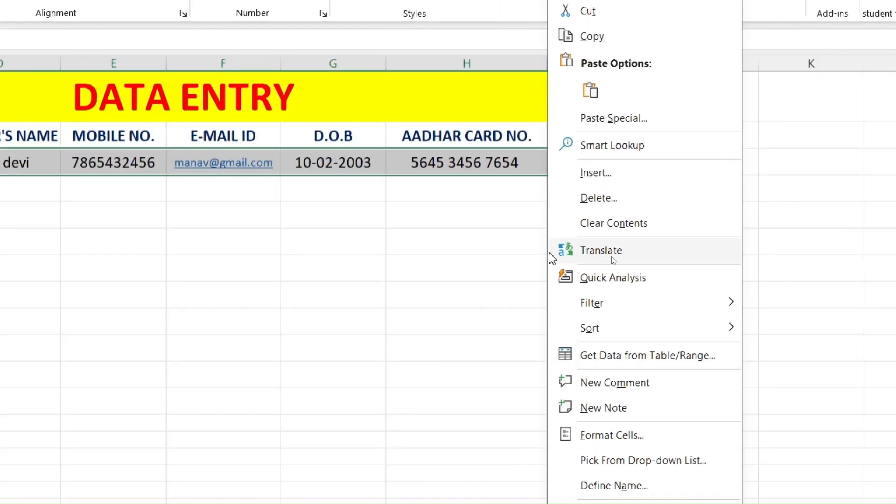
- Clear the contents of row 3's record and the serial numbers 1–9 in column A
{"action": "left_click", "coordinate": [621, 224]}
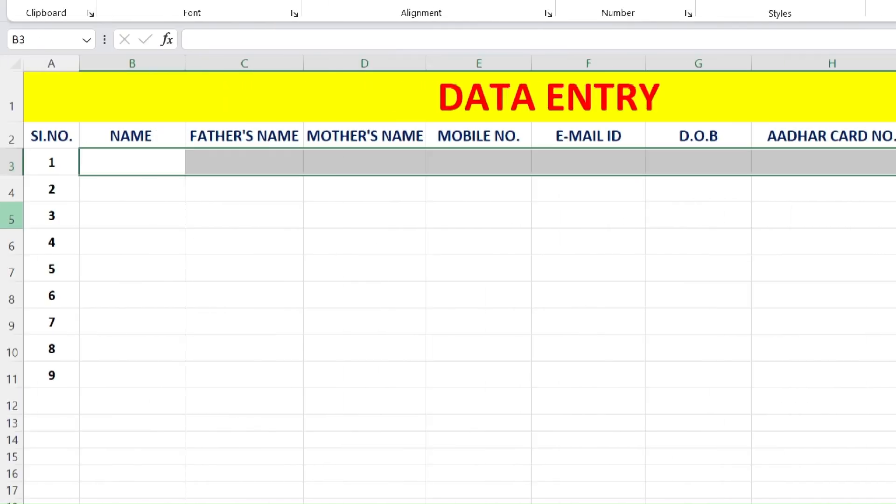
{"action": "left_click_drag", "start_coordinate": [1, 167], "coordinate": [1, 368]}
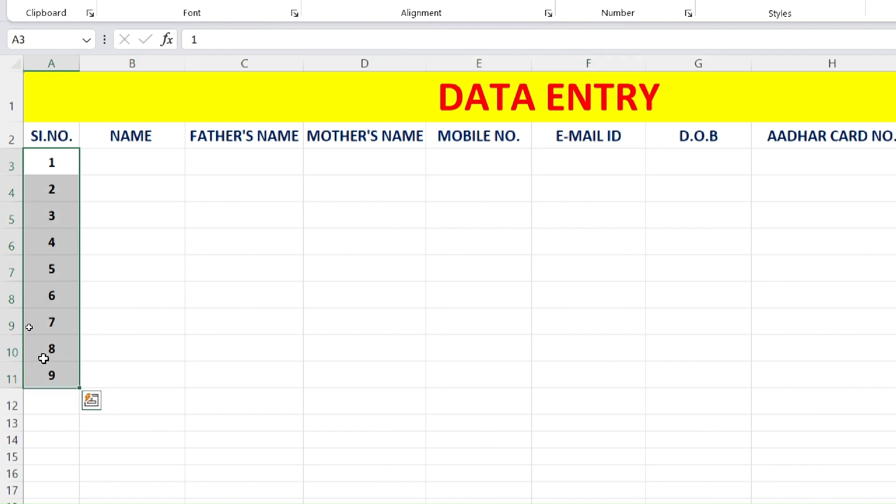
{"action": "right_click", "coordinate": [41, 328]}
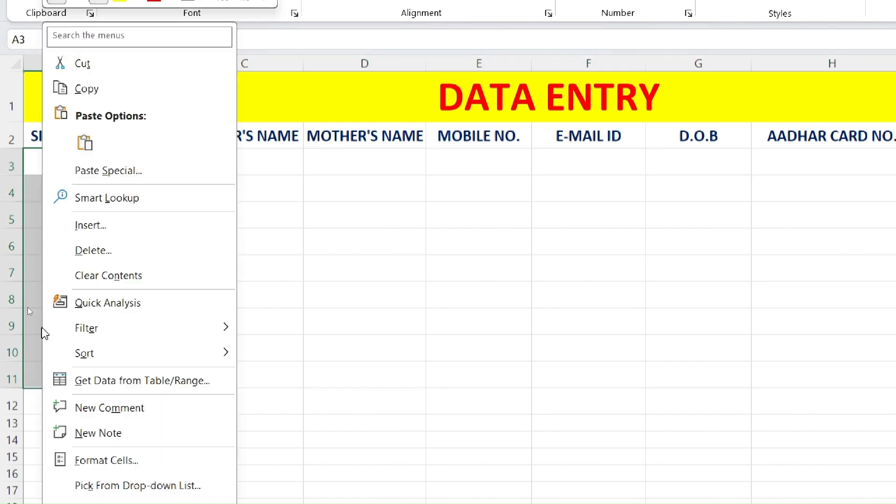
{"action": "left_click", "coordinate": [106, 275]}
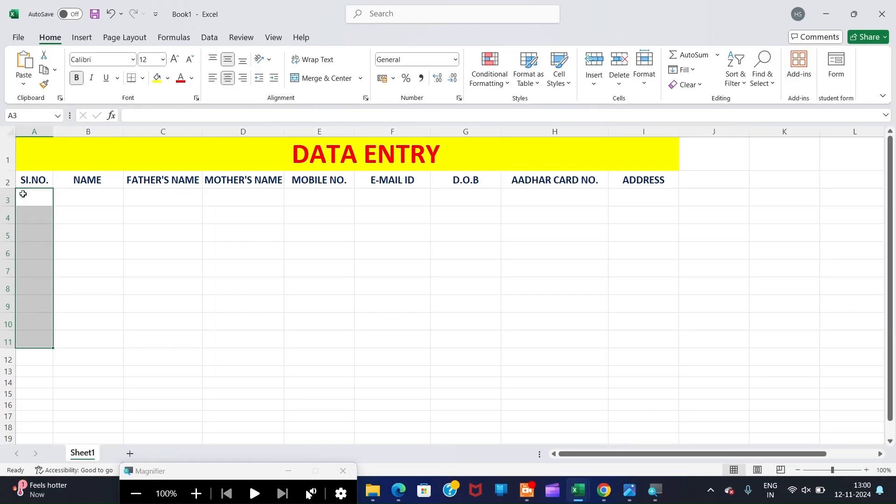
- Select the header row A2:I2 and go to Excel Options from the File menu
{"action": "left_click_drag", "start_coordinate": [25, 182], "coordinate": [246, 179]}
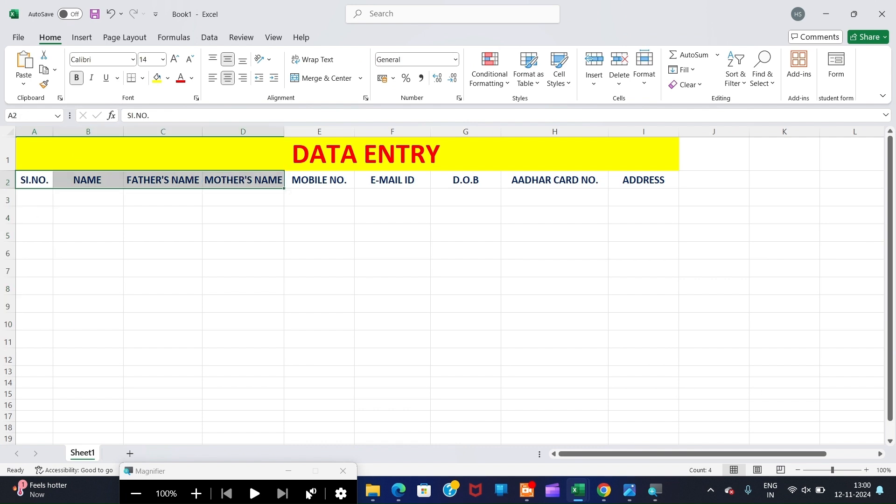
{"action": "left_click_drag", "start_coordinate": [25, 185], "coordinate": [619, 182]}
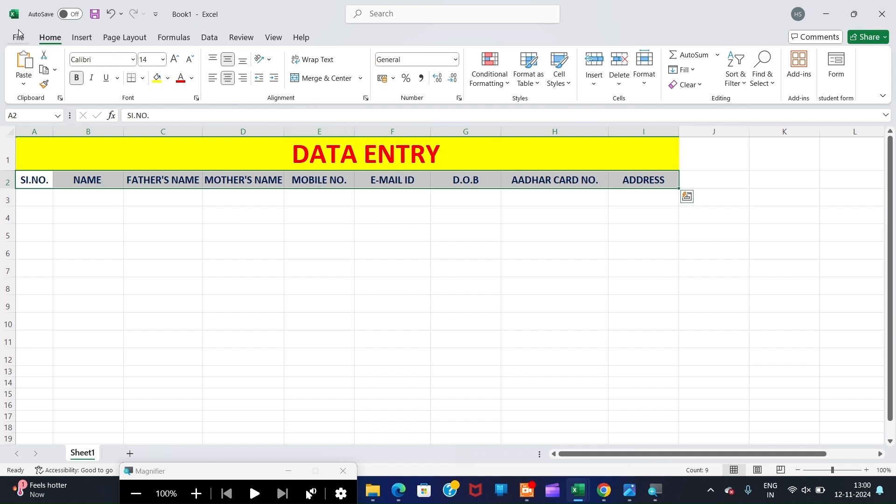
{"action": "key", "text": "super+plus"}
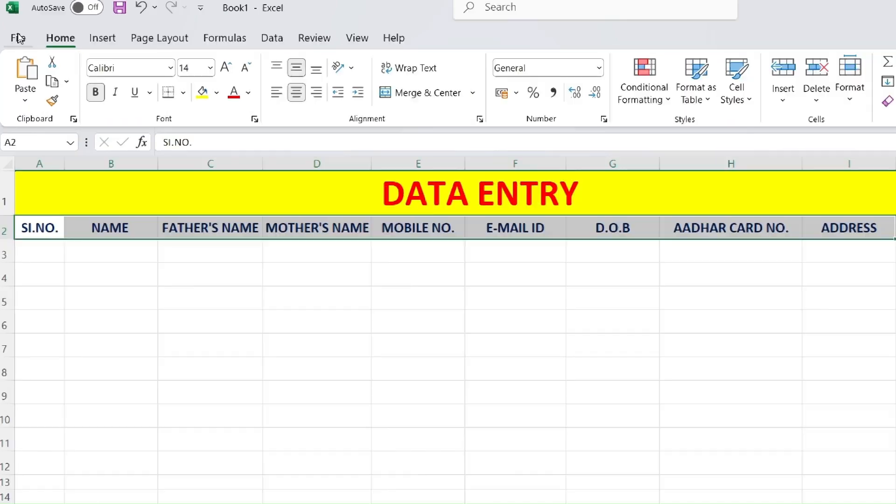
{"action": "left_click", "coordinate": [19, 39]}
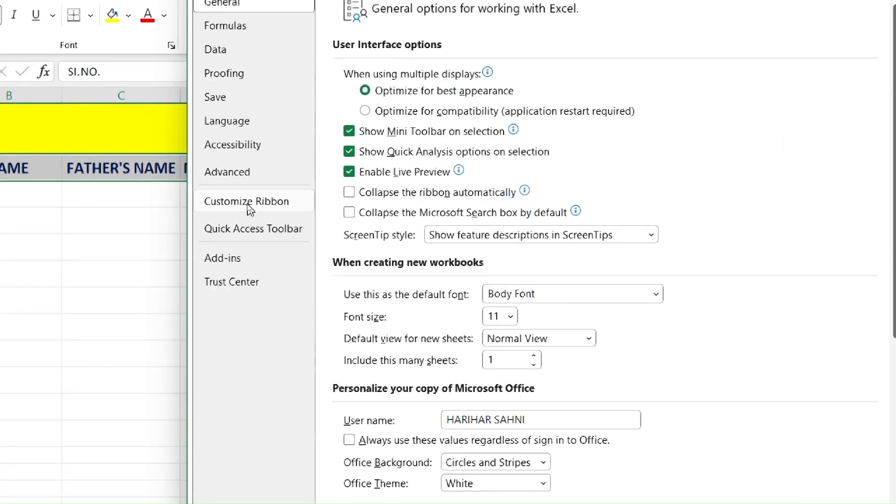
- In Customize Ribbon, list commands from Main Tabs and expand the Data tab's groups
{"action": "left_click", "coordinate": [249, 206]}
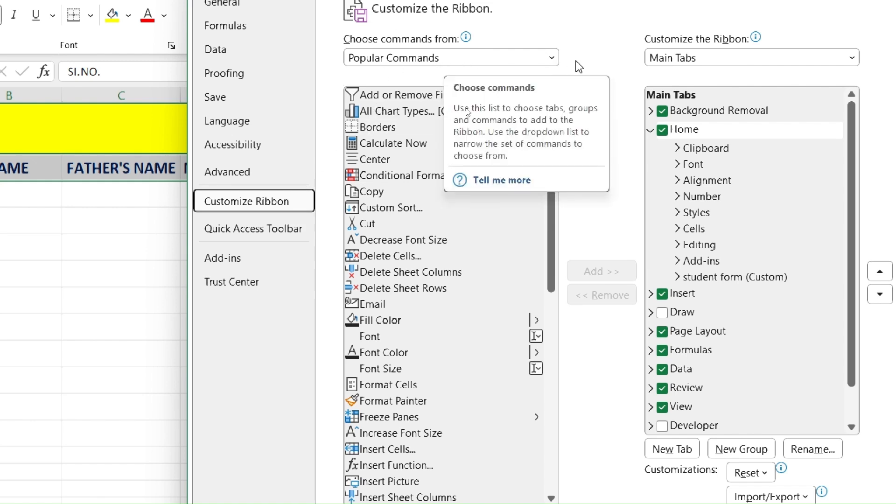
{"action": "left_click", "coordinate": [553, 58]}
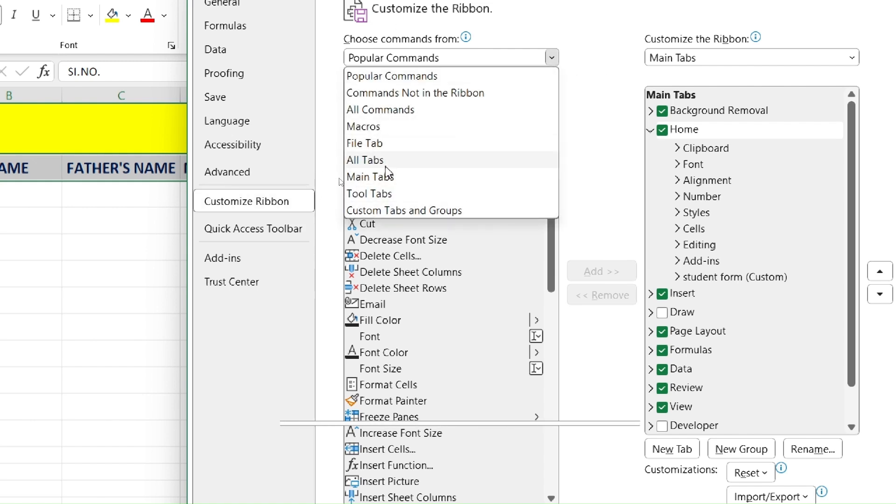
{"action": "left_click", "coordinate": [369, 177]}
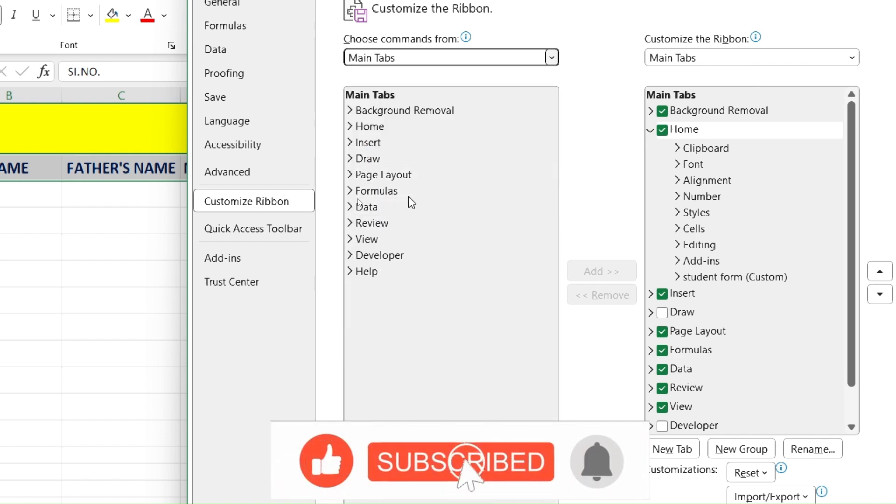
{"action": "double_click", "coordinate": [376, 207]}
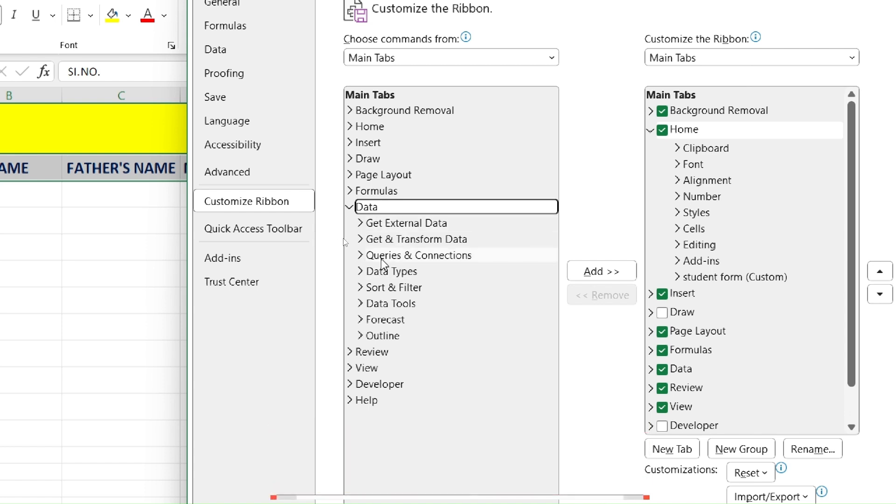
- Create a new custom group under Home and rename it 'new form dj'
{"action": "left_click", "coordinate": [740, 445]}
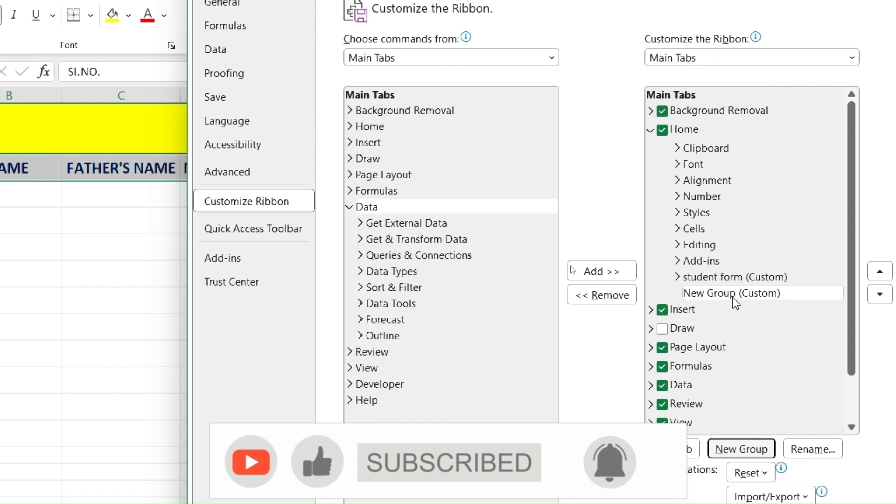
{"action": "right_click", "coordinate": [734, 296]}
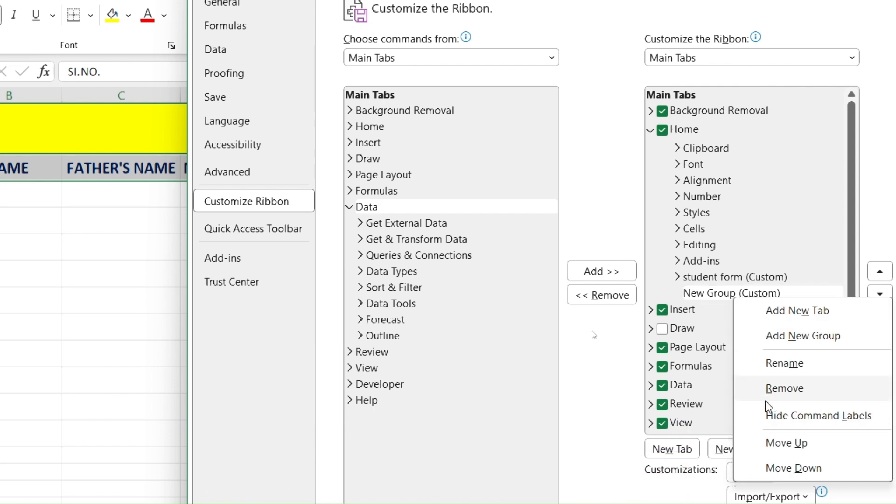
{"action": "left_click", "coordinate": [788, 364]}
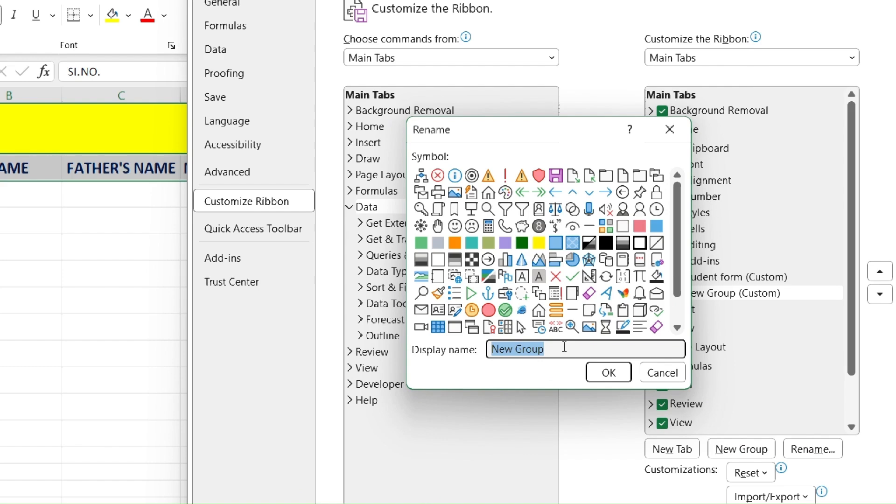
{"action": "type", "text": "new"}
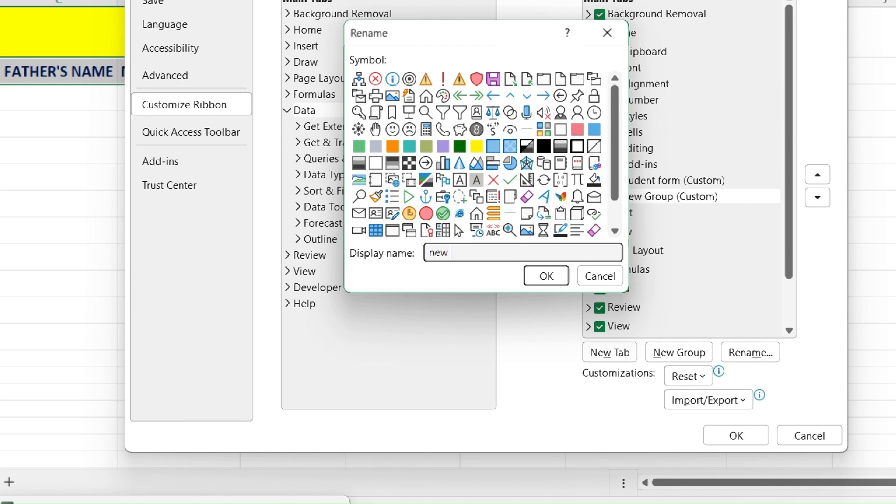
{"action": "type", "text": " form"}
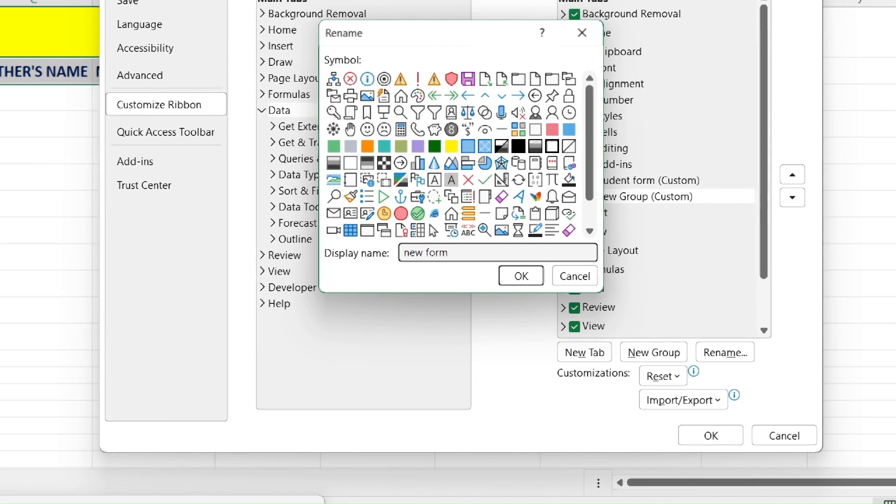
{"action": "type", "text": " dj"}
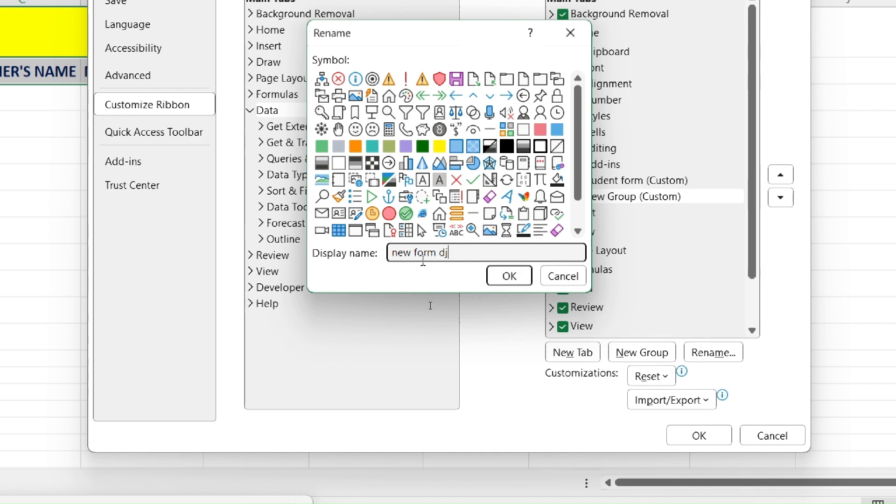
{"action": "left_click", "coordinate": [522, 278]}
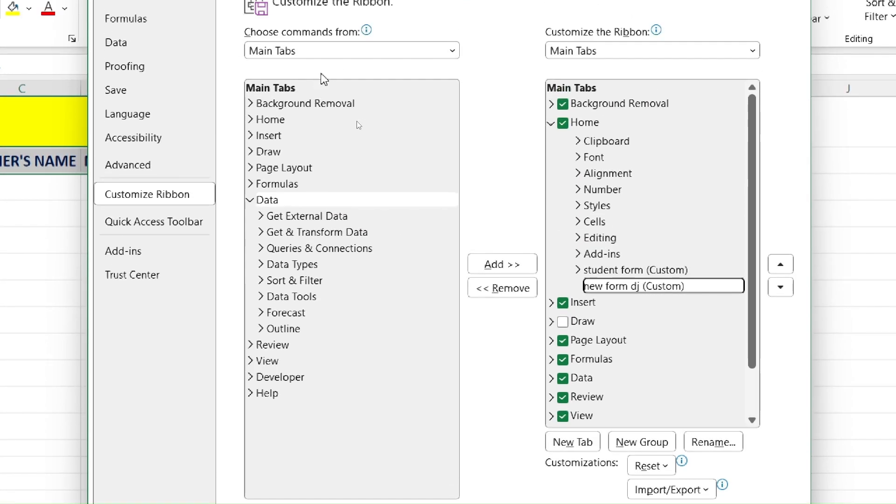
- Add the Form command from Commands Not in the Ribbon to the 'new form dj' group
{"action": "left_click", "coordinate": [431, 55]}
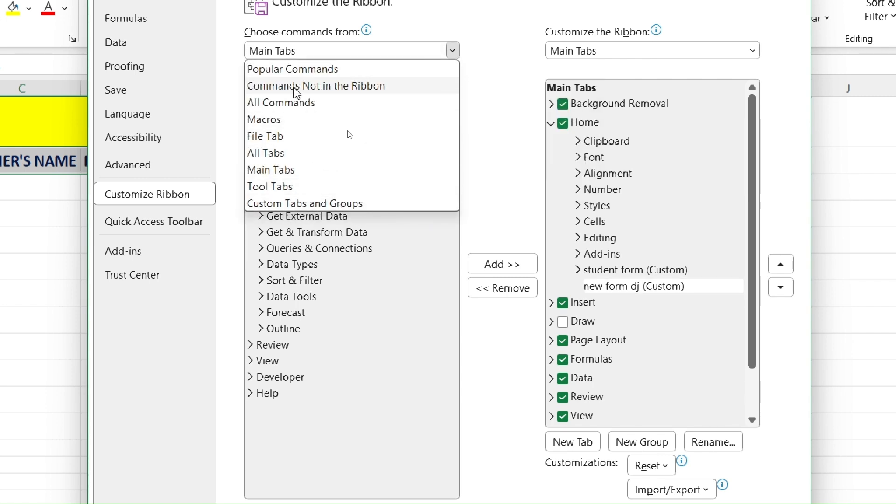
{"action": "left_click", "coordinate": [343, 91]}
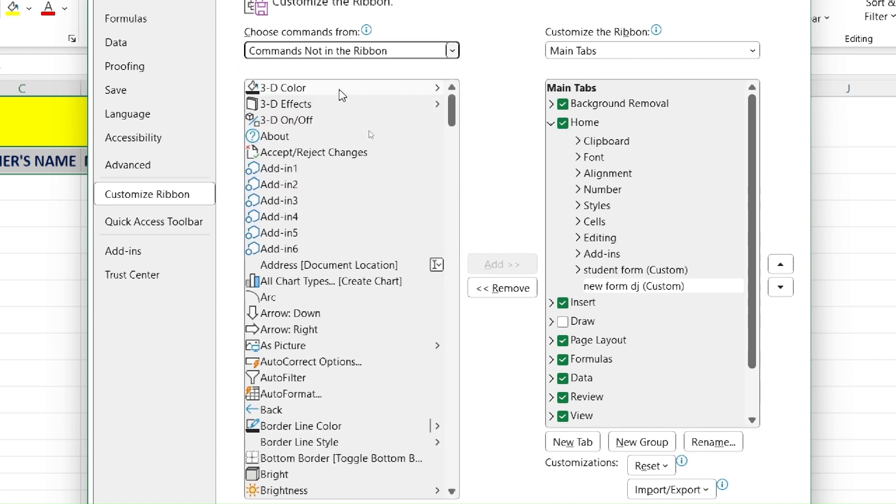
{"action": "scroll", "coordinate": [331, 317], "scroll_direction": "down", "scroll_amount": 3}
{"action": "scroll", "coordinate": [331, 320], "scroll_direction": "down", "scroll_amount": 19}
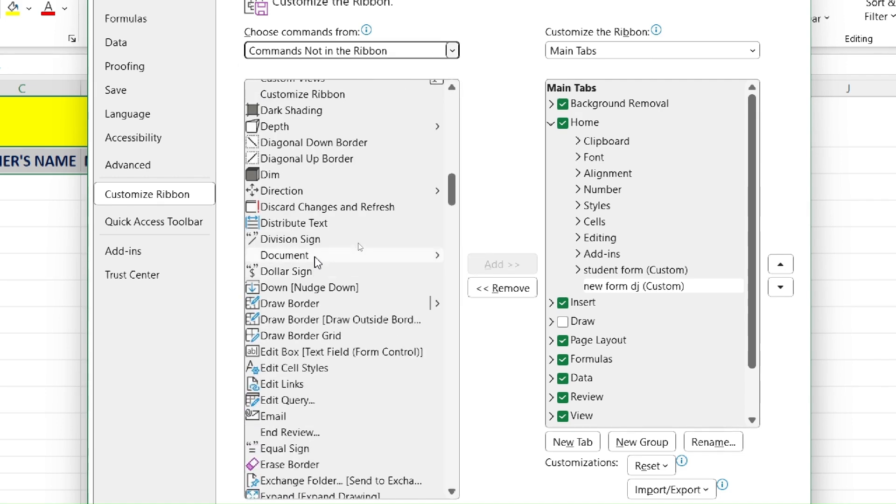
{"action": "scroll", "coordinate": [317, 264], "scroll_direction": "down", "scroll_amount": 3}
{"action": "scroll", "coordinate": [317, 260], "scroll_direction": "down", "scroll_amount": 4}
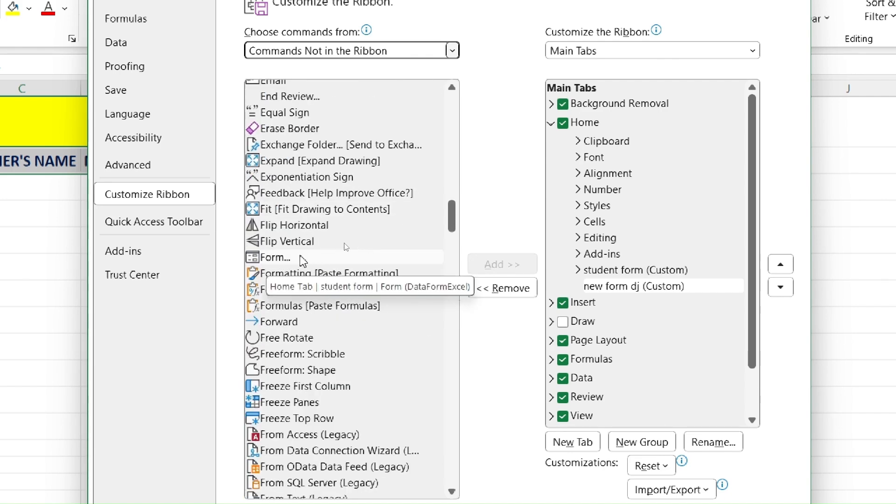
{"action": "left_click", "coordinate": [289, 259]}
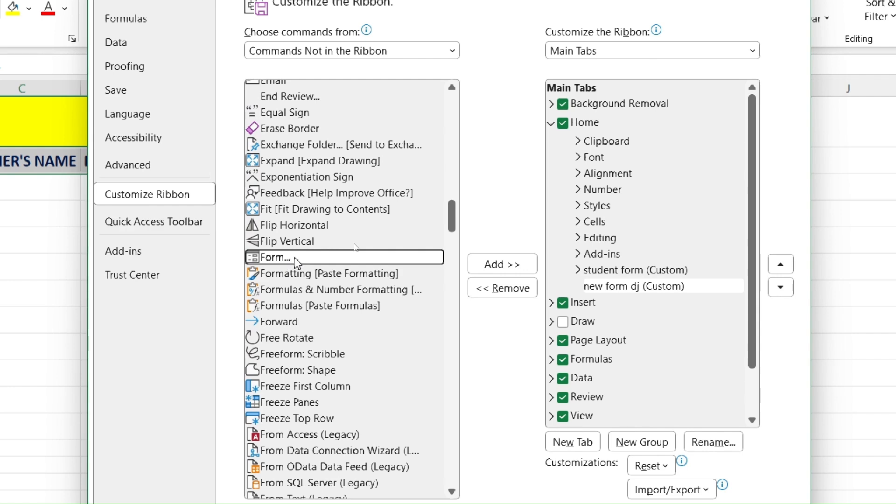
{"action": "left_click", "coordinate": [507, 264]}
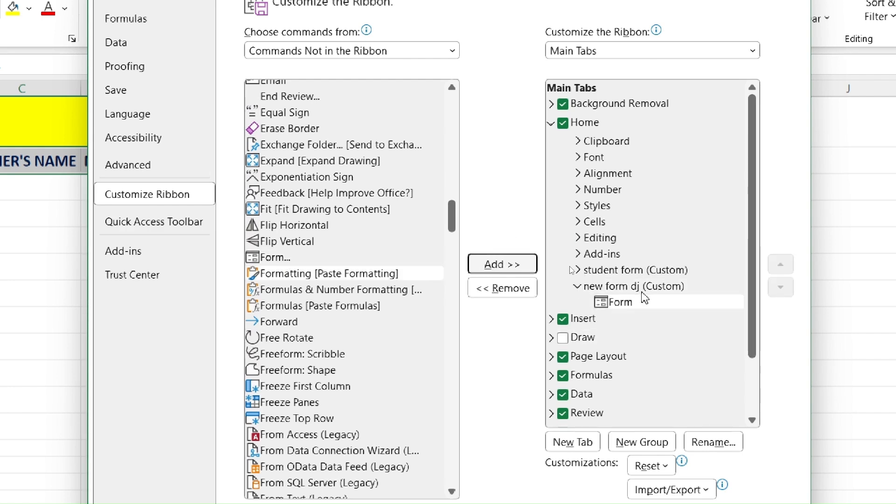
{"action": "scroll", "coordinate": [623, 304], "scroll_direction": "down", "scroll_amount": 2}
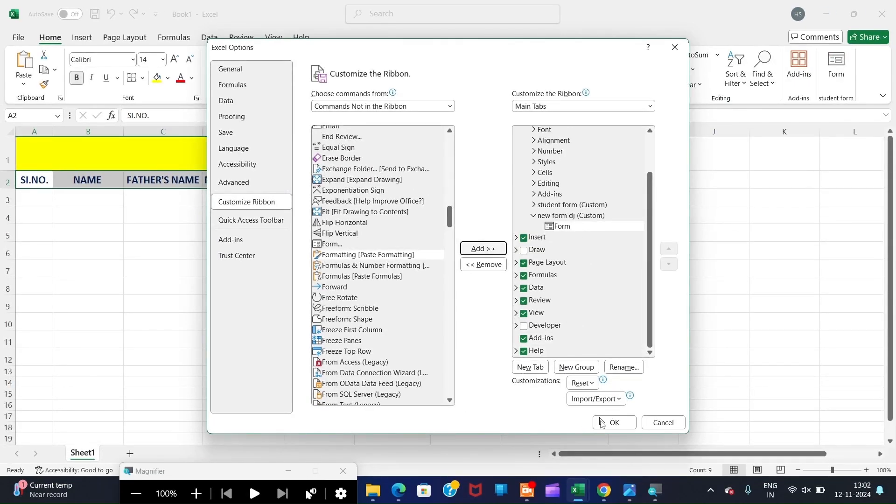
- Confirm the ribbon change and launch the Sheet1 data form, accepting row 2 as field labels
{"action": "left_click", "coordinate": [616, 424]}
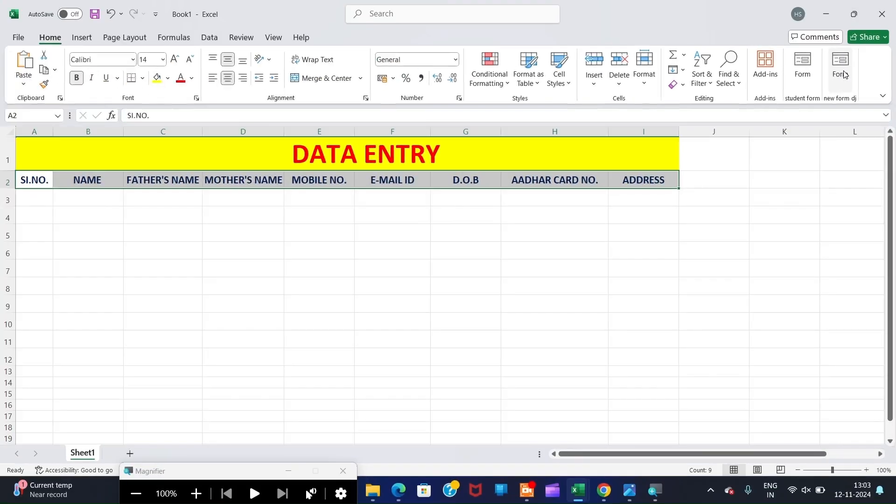
{"action": "left_click", "coordinate": [826, 63]}
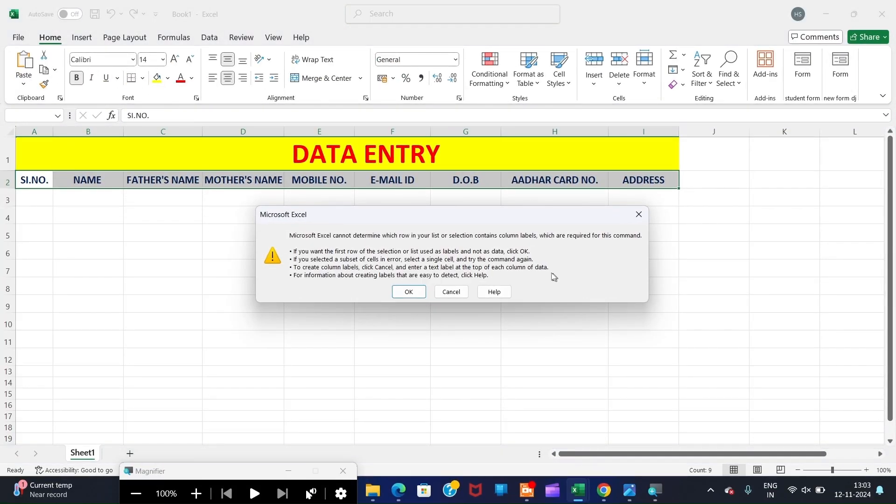
{"action": "left_click", "coordinate": [409, 292]}
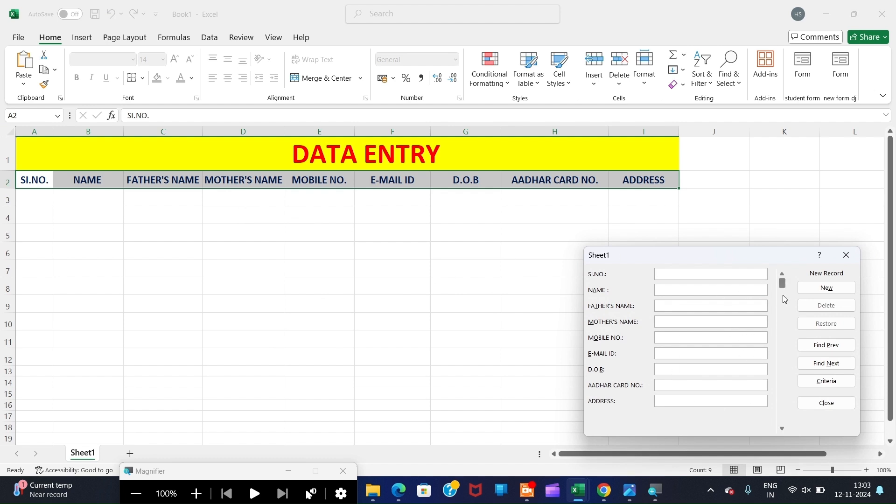
- Save record 1's name through the data form, then recall it with Find Prev
{"action": "left_click_drag", "start_coordinate": [671, 254], "coordinate": [441, 244]}
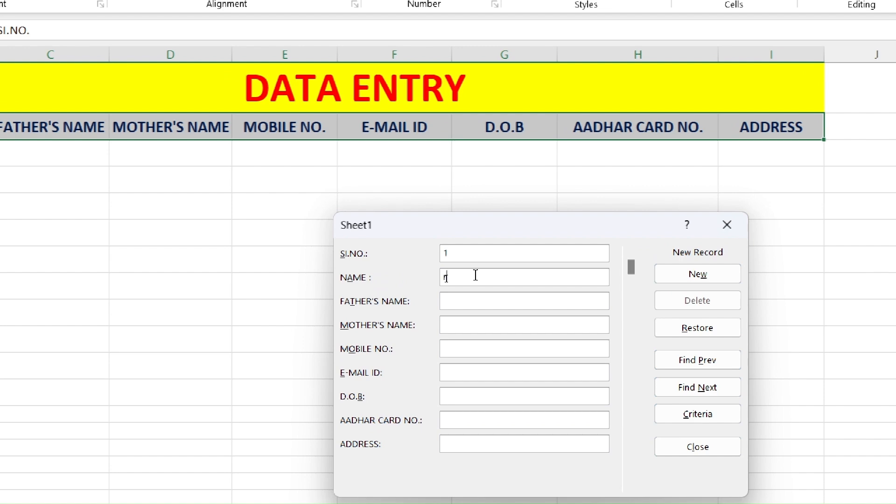
{"action": "type", "text": "ra"}
{"action": "key", "text": "BackSpace"}
{"action": "key", "text": "BackSpace"}
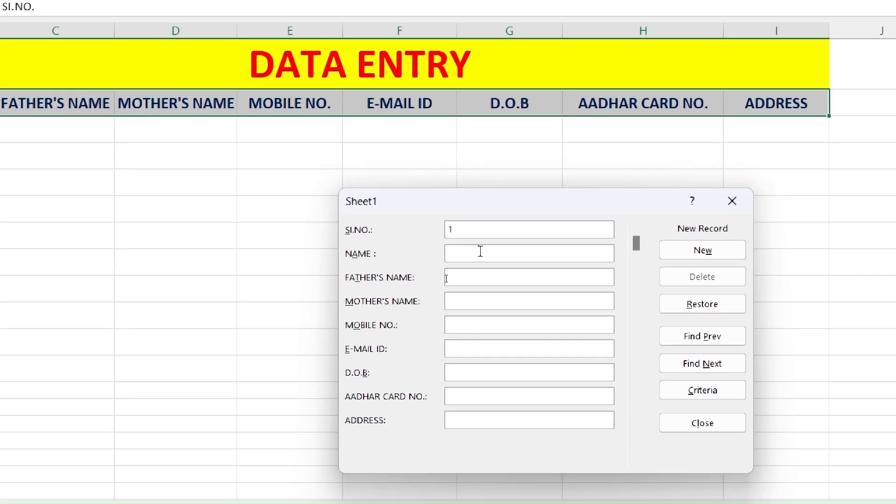
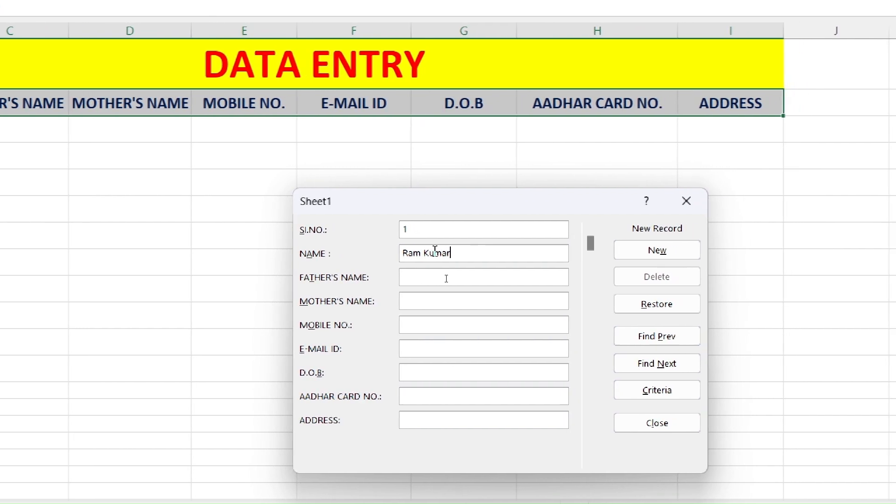
{"action": "key", "text": "Return"}
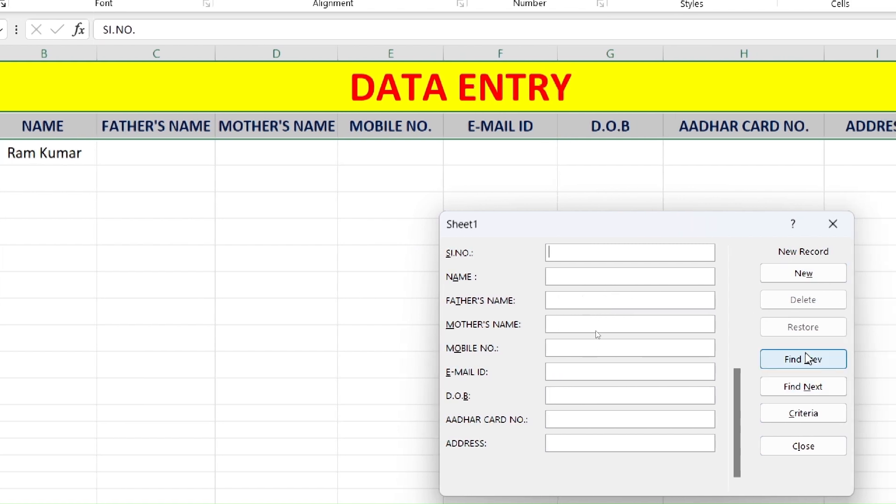
{"action": "left_click", "coordinate": [808, 359]}
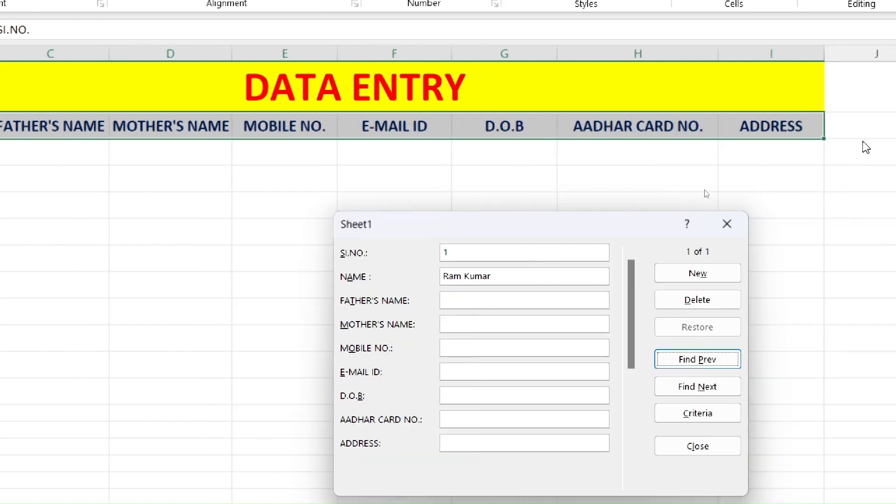
- Fill in the father's and mother's names, mobile number and e-mail in the form
{"action": "left_click", "coordinate": [465, 301]}
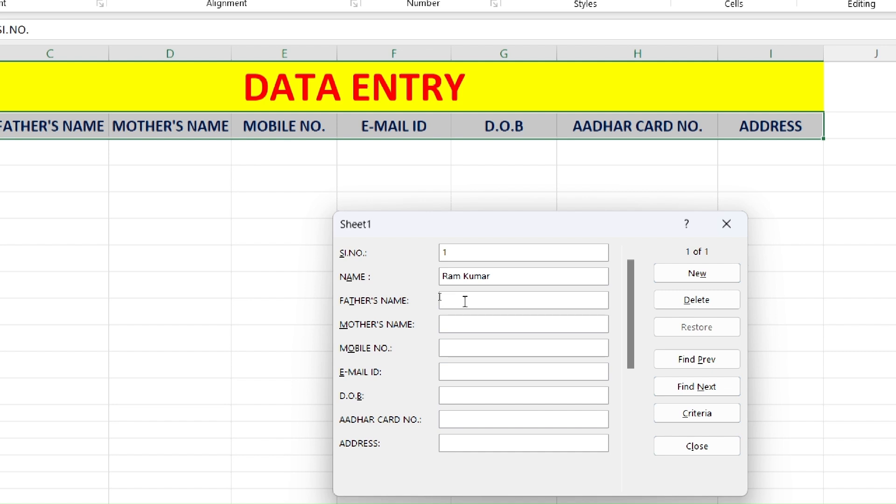
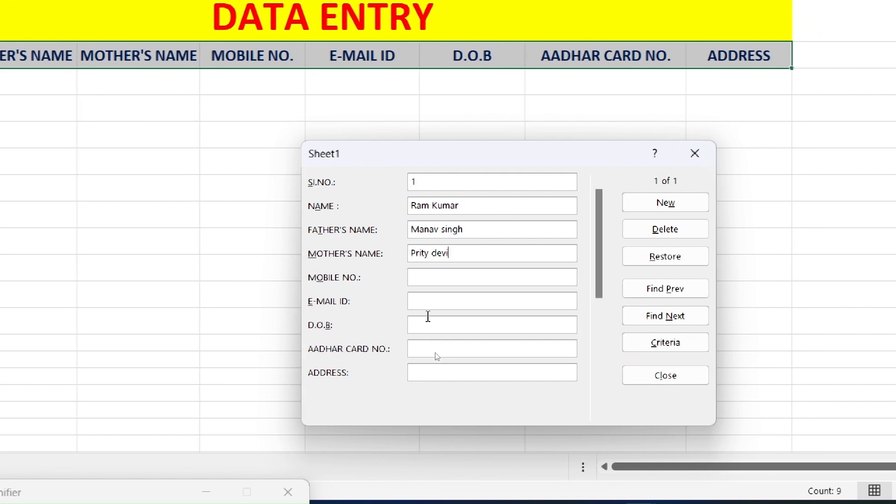
{"action": "left_click", "coordinate": [436, 274]}
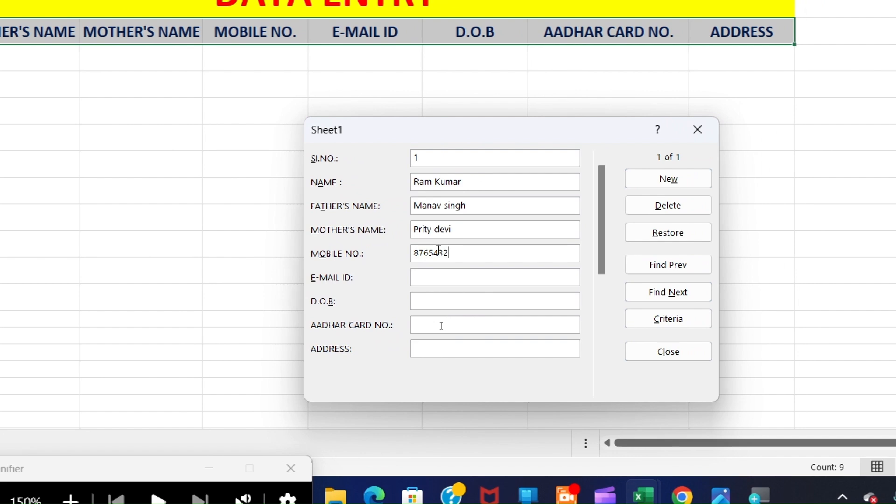
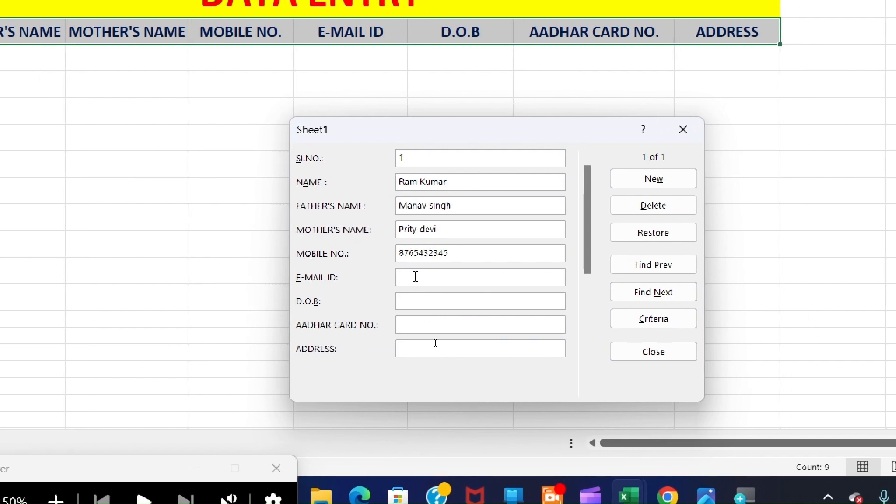
{"action": "left_click", "coordinate": [415, 276]}
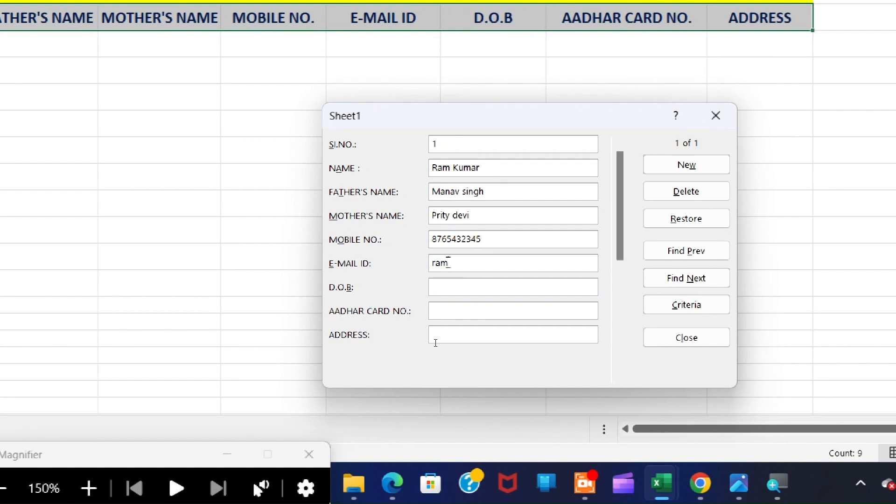
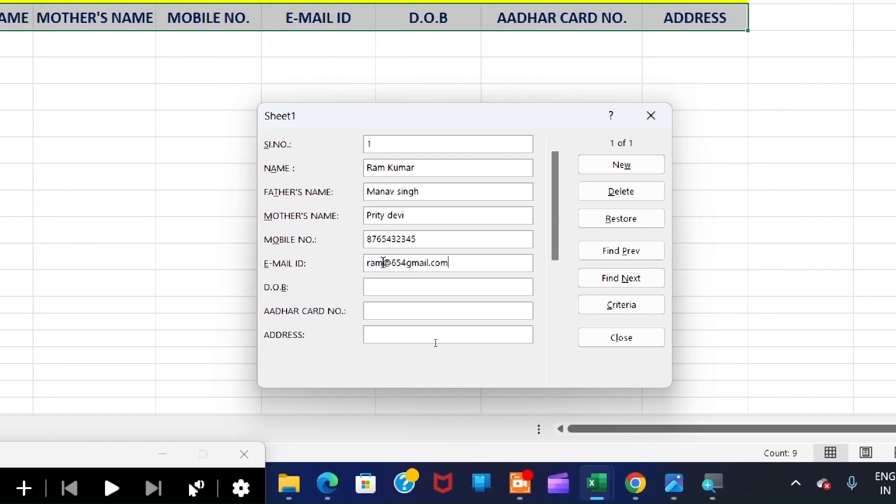
- Enter the date of birth, spaced Aadhar number and address, then save the record
{"action": "type", "text": "10/"}
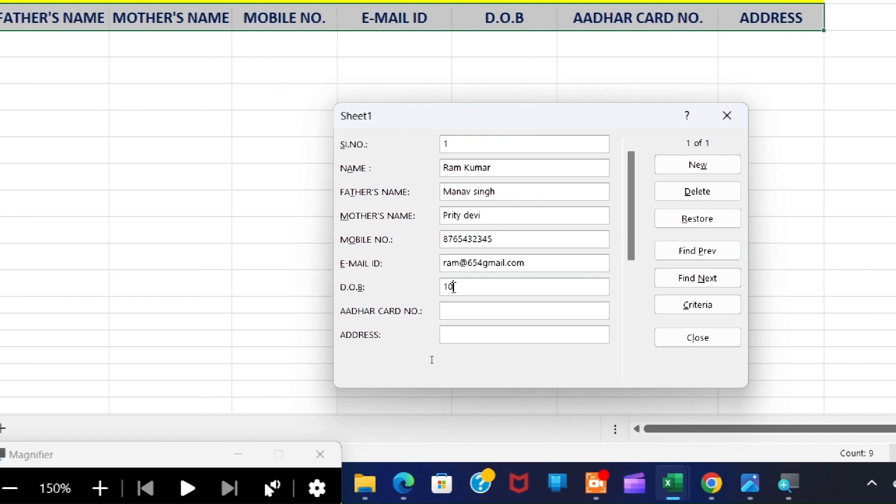
{"action": "type", "text": "03/200"}
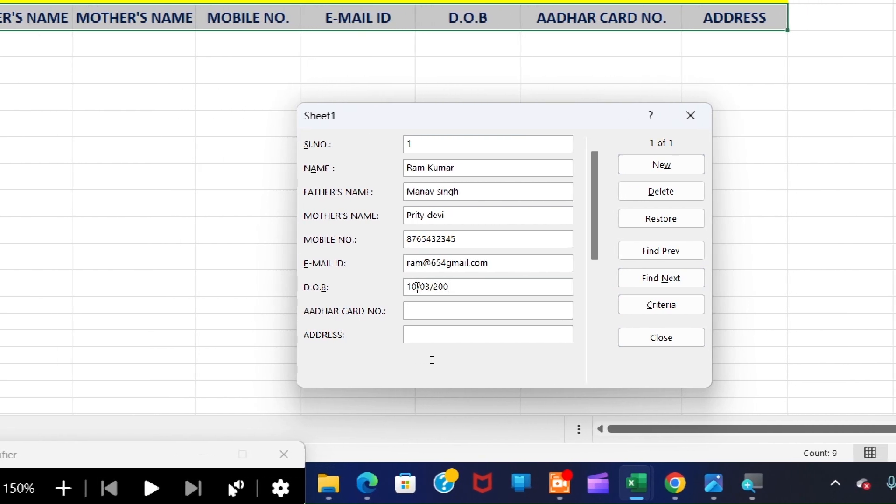
{"action": "type", "text": "3"}
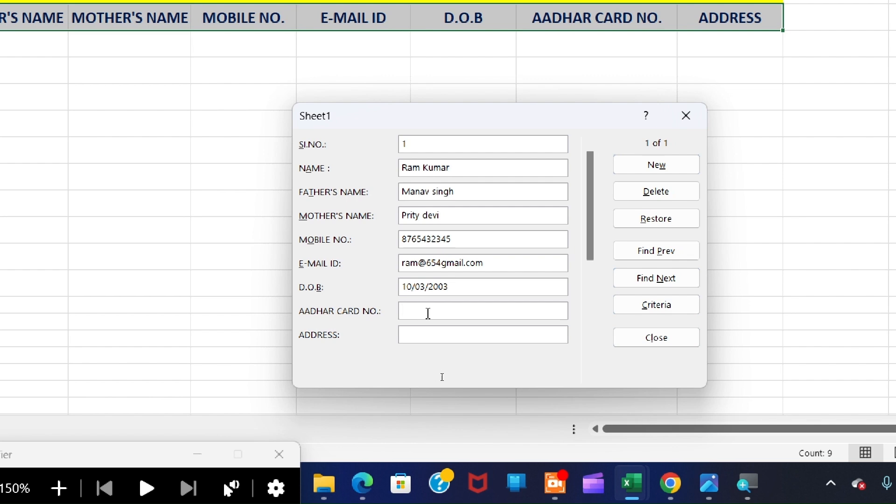
{"action": "left_click", "coordinate": [428, 313]}
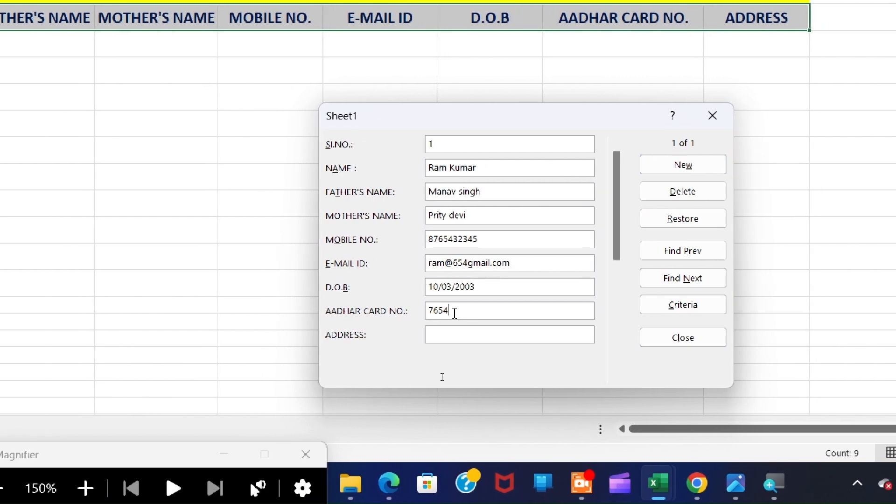
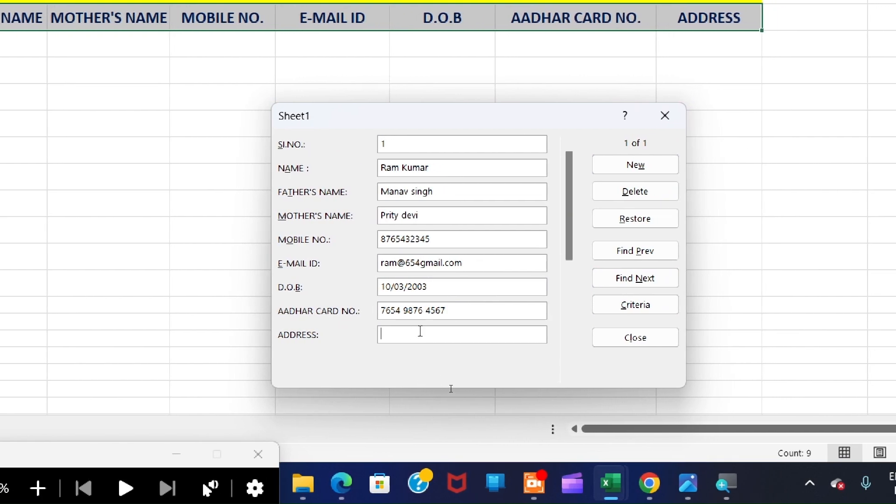
{"action": "left_click", "coordinate": [426, 328]}
{"action": "type", "text": "Patna"}
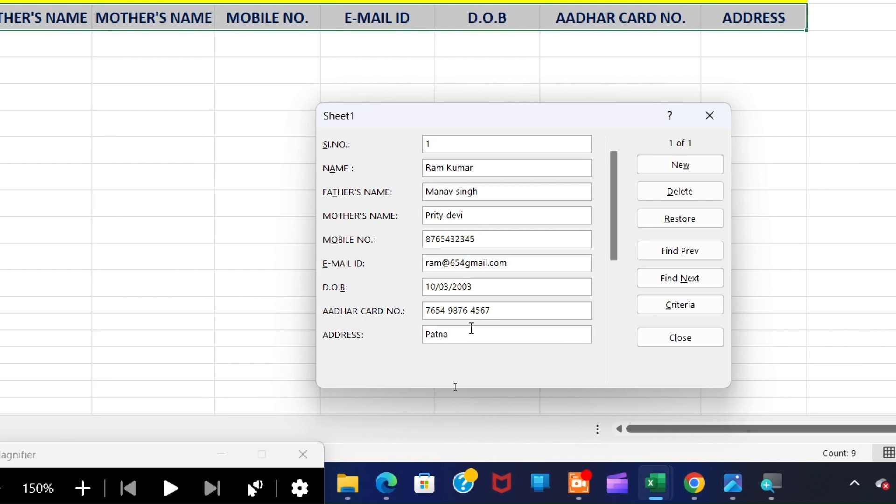
{"action": "key", "text": "Return"}
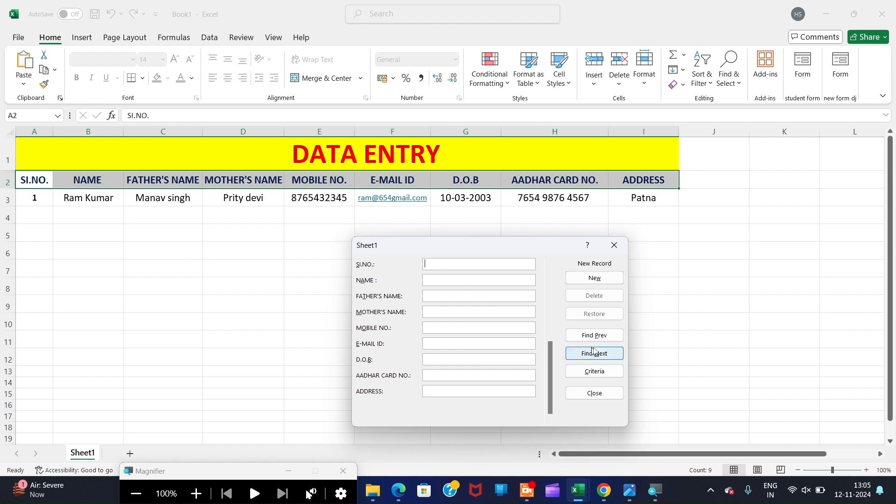
- Review the existing records in the Sheet1 data form, starting from record 1
{"action": "left_click", "coordinate": [602, 336]}
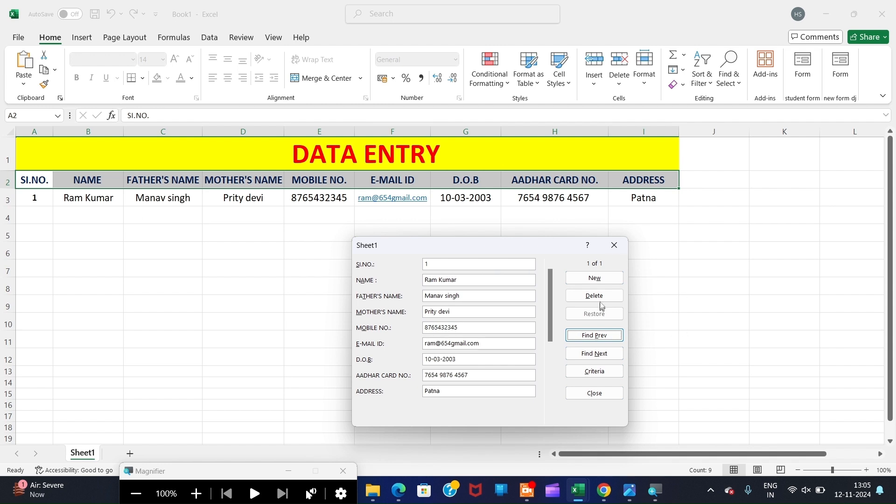
{"action": "left_click", "coordinate": [601, 354]}
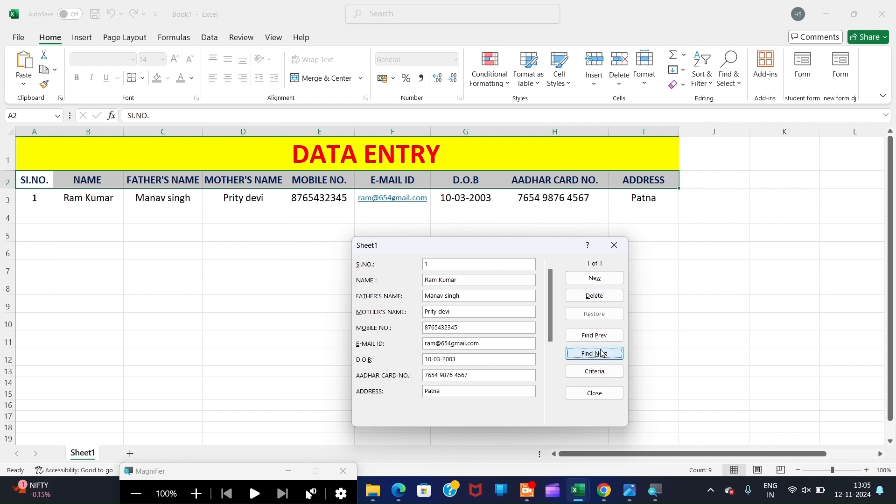
{"action": "left_click", "coordinate": [600, 350]}
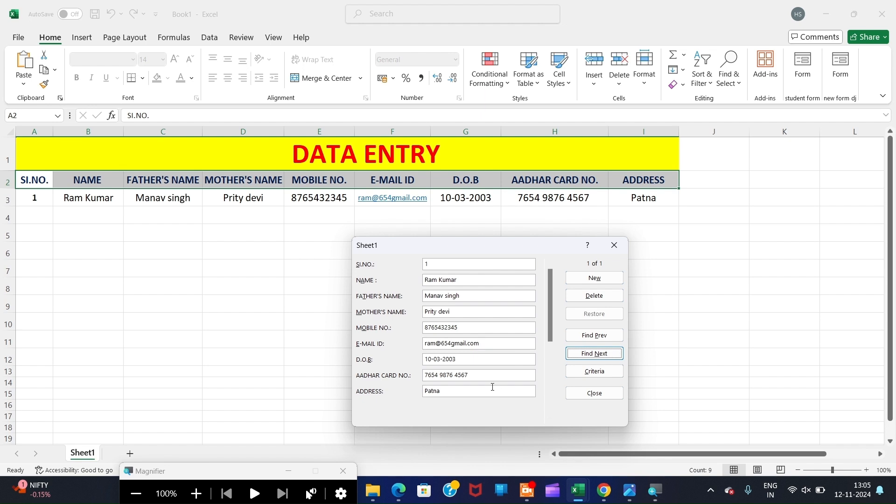
- Add a new record with SI.NO. 2, the person's name and the father's name
{"action": "left_click", "coordinate": [600, 279]}
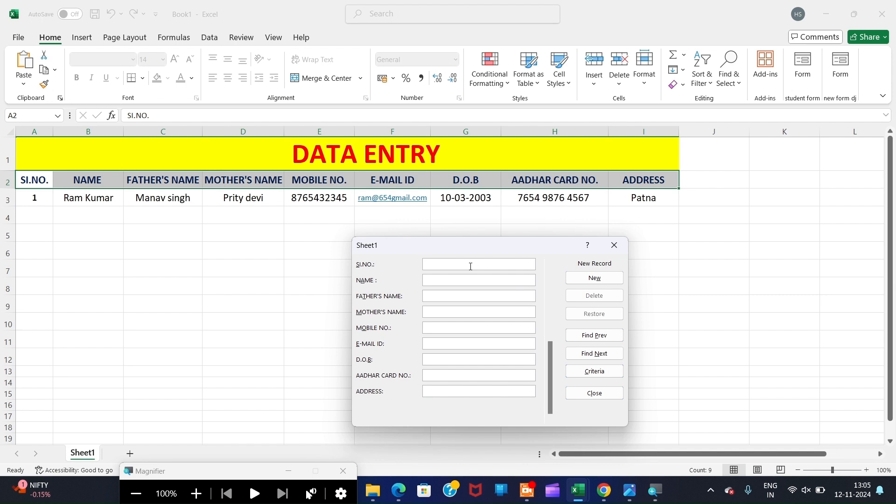
{"action": "type", "text": "2"}
{"action": "type", "text": "kr"}
{"action": "type", "text": "hu"}
{"action": "key", "text": "Return"}
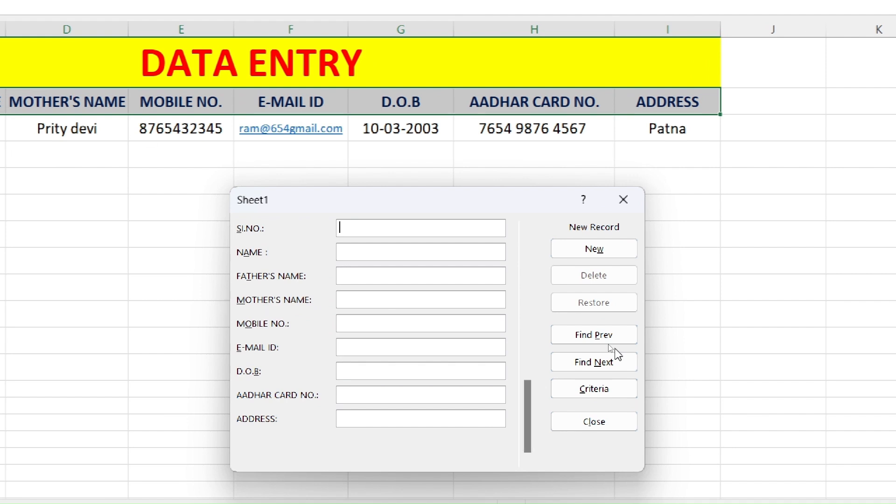
- Reload record 2 and enter the mother's name and mobile number
{"action": "left_click", "coordinate": [596, 334]}
{"action": "left_click", "coordinate": [384, 299]}
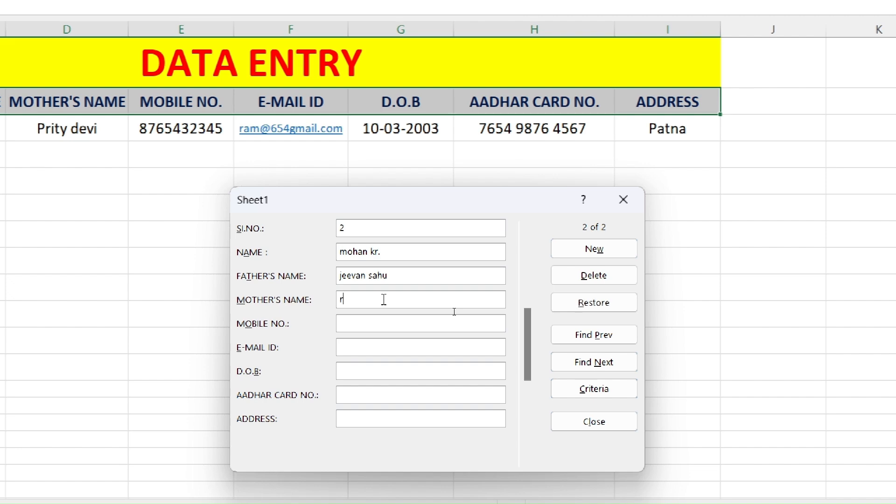
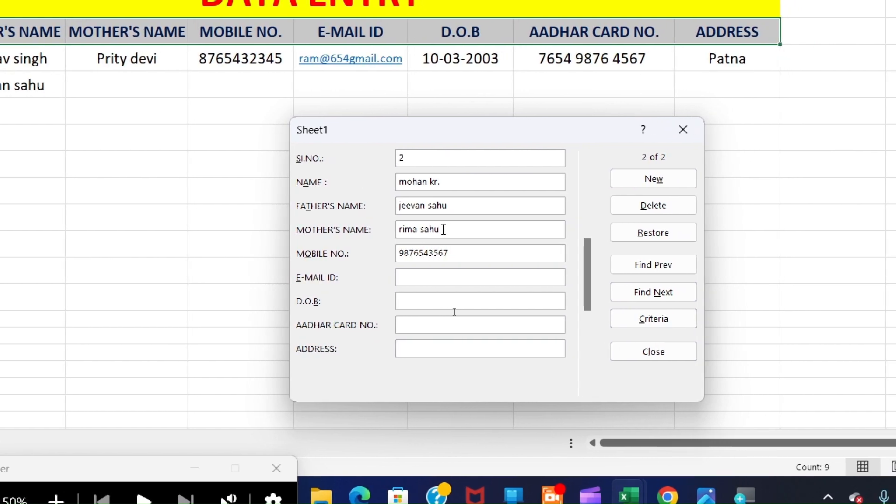
{"action": "key", "text": "Tab"}
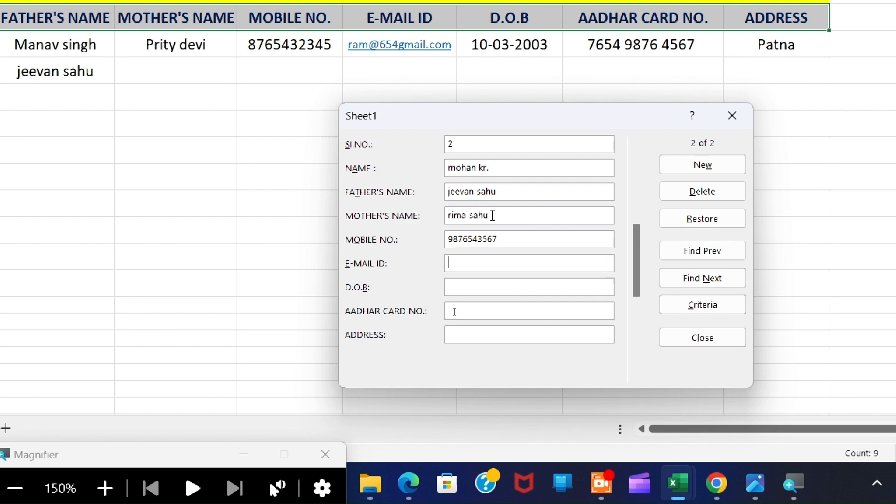
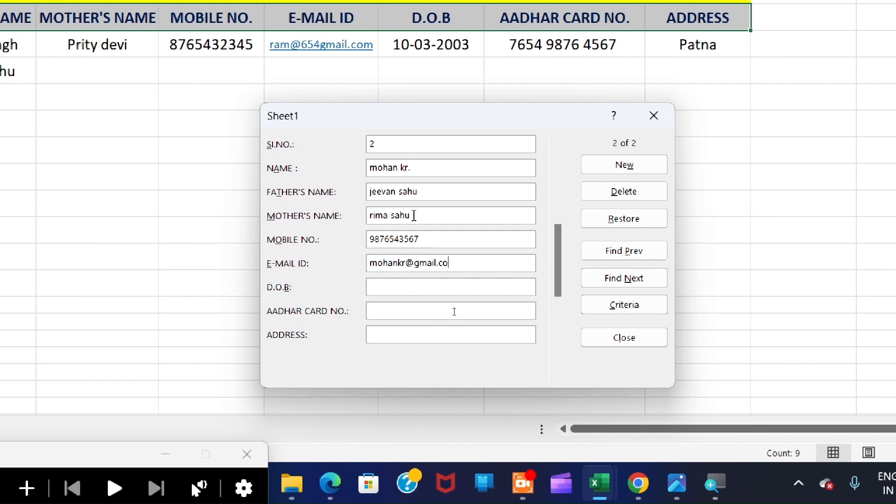
- Start typing record 2's e-mail address, correcting a mistyped character
{"action": "left_click", "coordinate": [387, 287]}
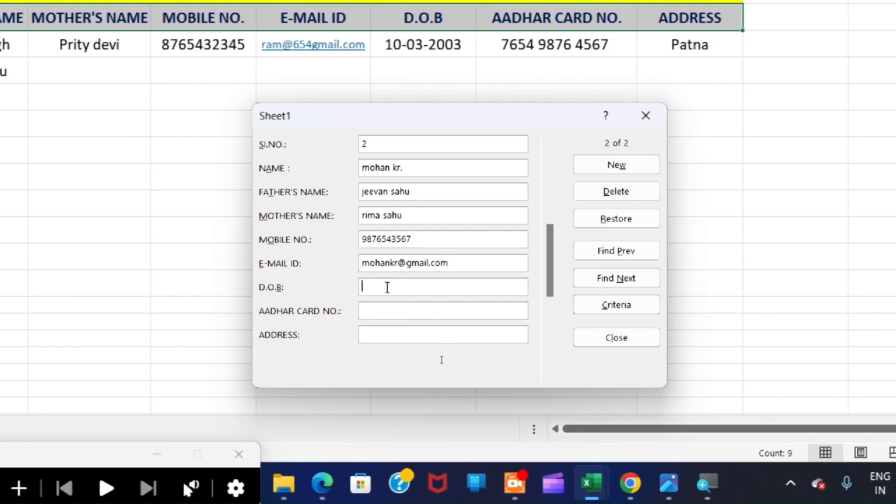
{"action": "type", "text": "5"}
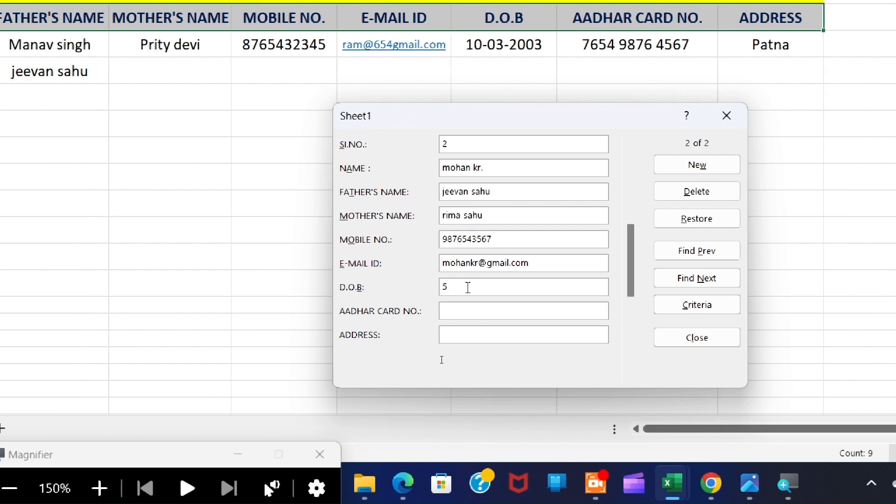
{"action": "type", "text": "26/09"}
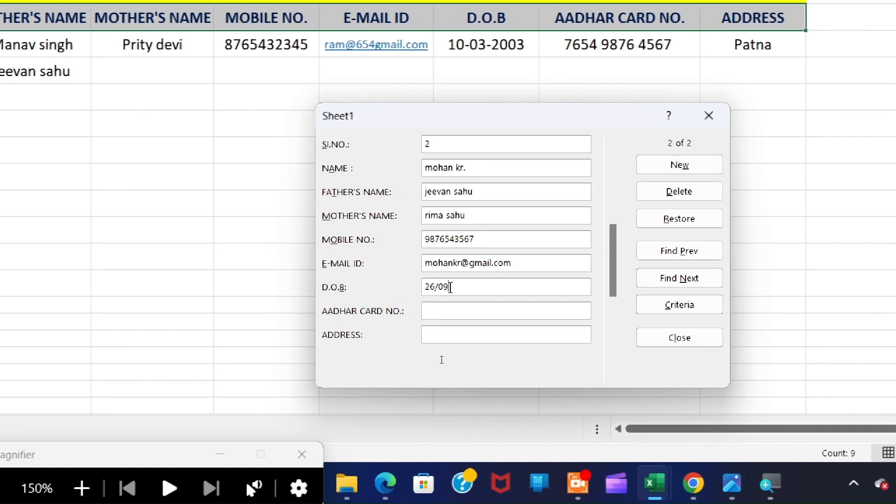
{"action": "type", "text": "/2000"}
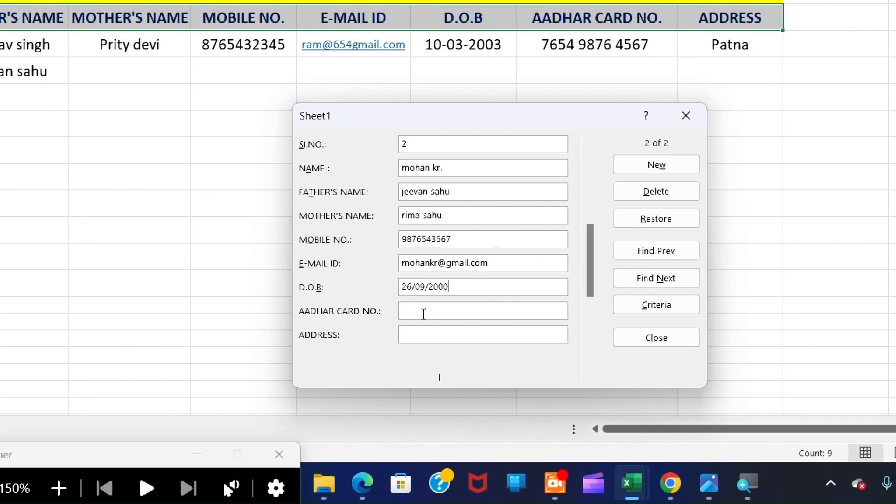
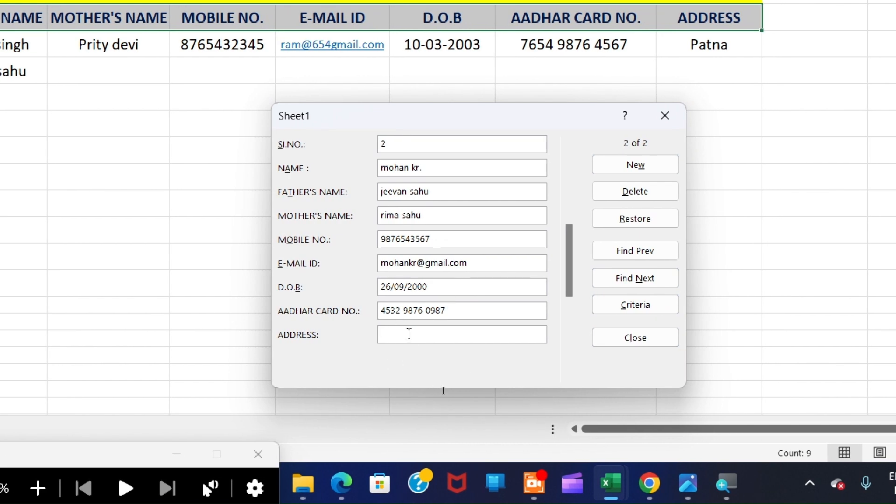
{"action": "left_click", "coordinate": [409, 334]}
{"action": "type", "text": "Bihar"}
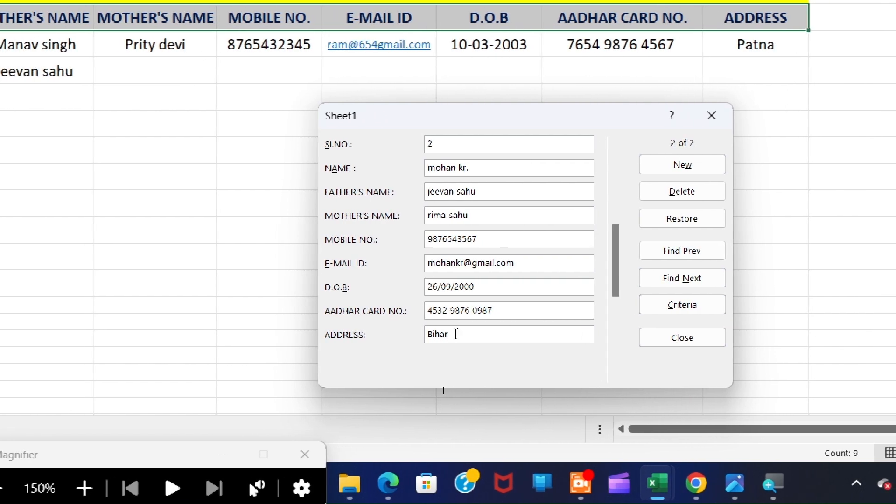
{"action": "key", "text": "super+minus"}
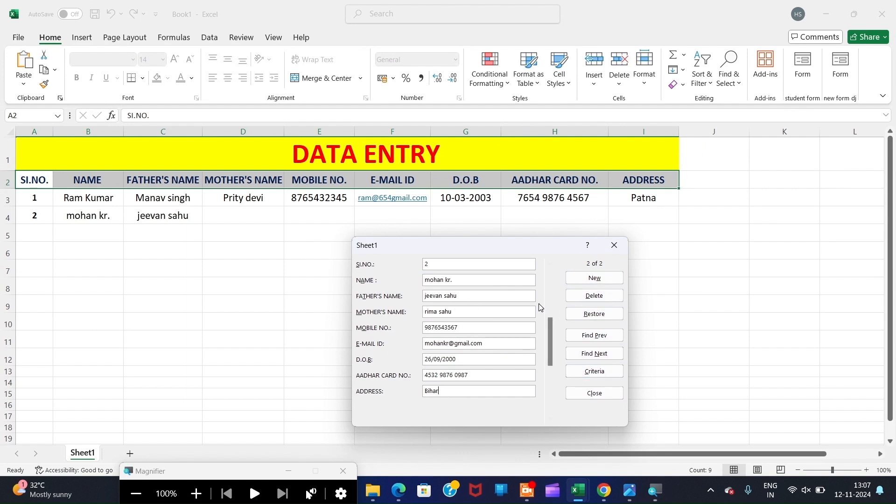
{"action": "key", "text": "Return"}
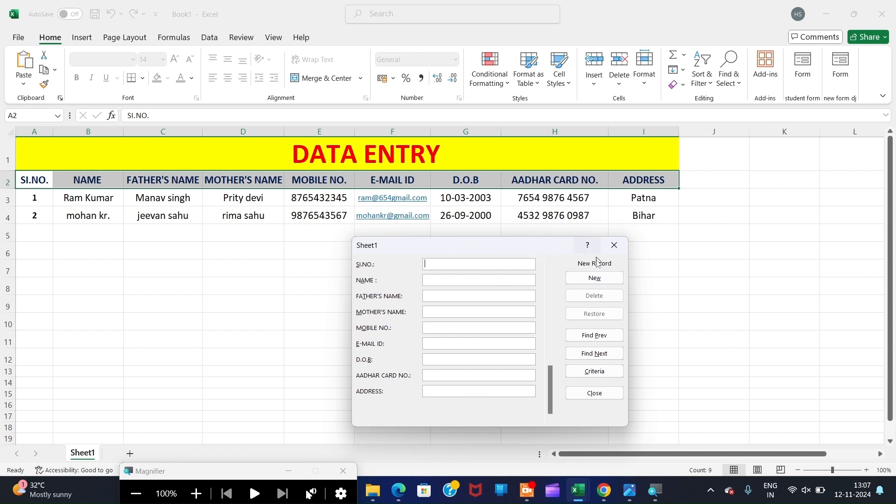
{"action": "left_click", "coordinate": [590, 280]}
{"action": "left_click", "coordinate": [600, 335]}
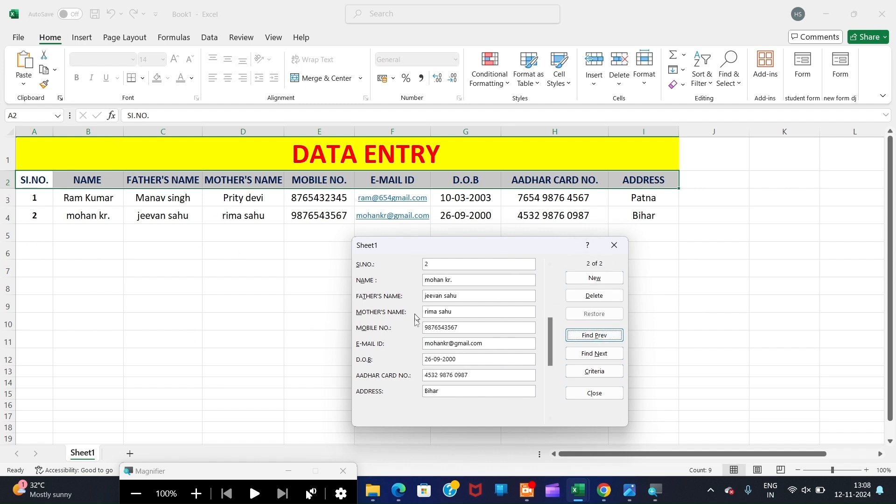
{"action": "left_click", "coordinate": [598, 354]}
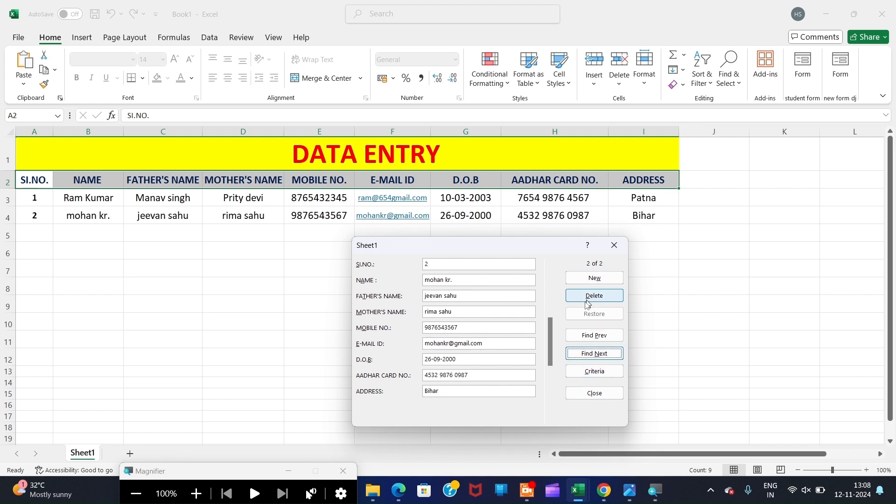
{"action": "left_click", "coordinate": [591, 336]}
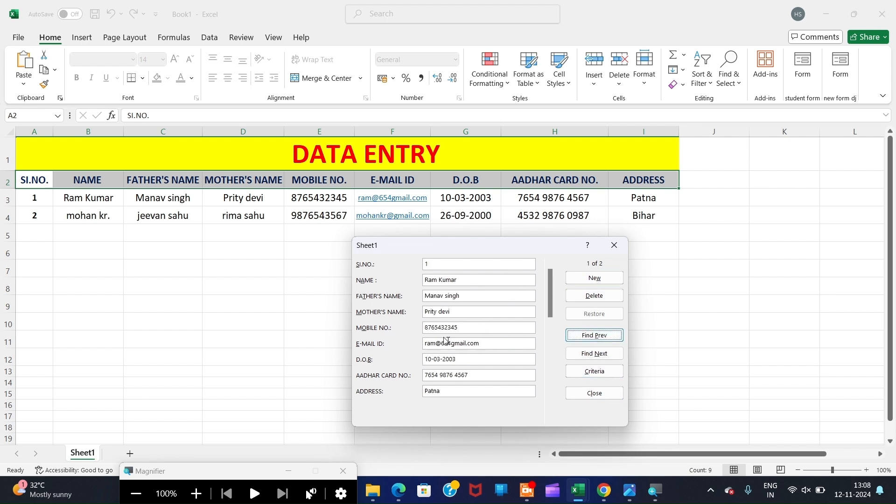
{"action": "left_click", "coordinate": [592, 354]}
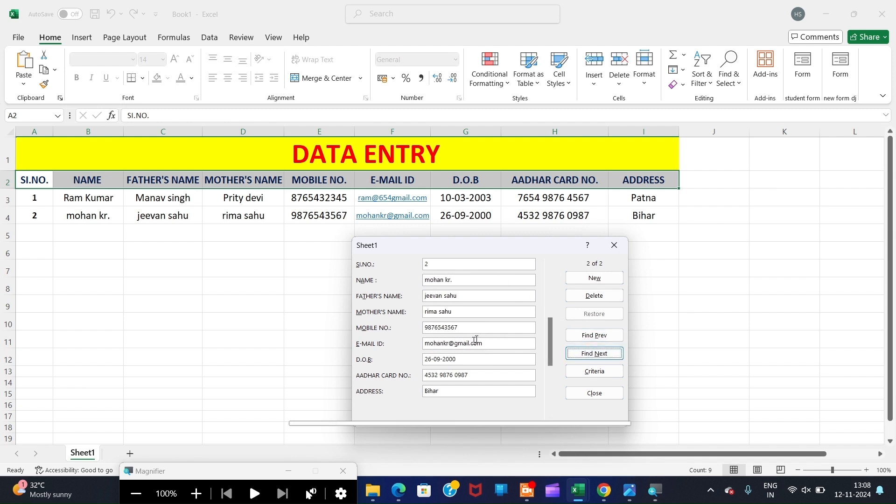
{"action": "left_click", "coordinate": [584, 280]}
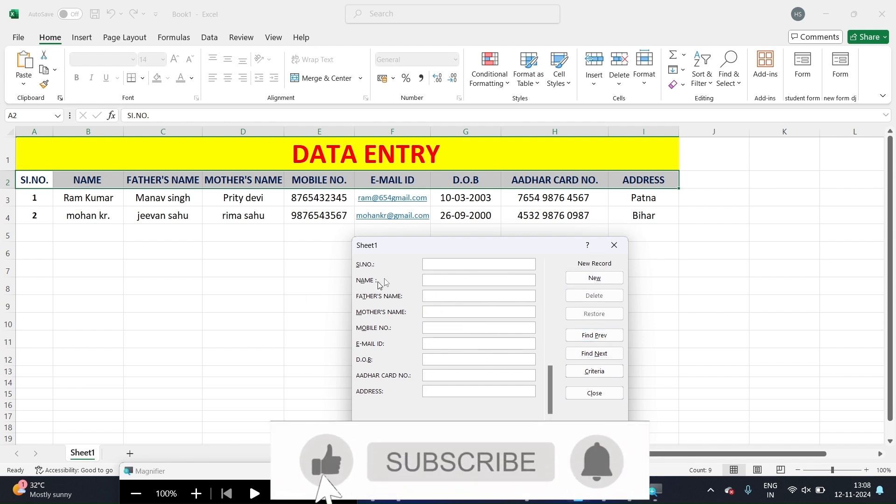